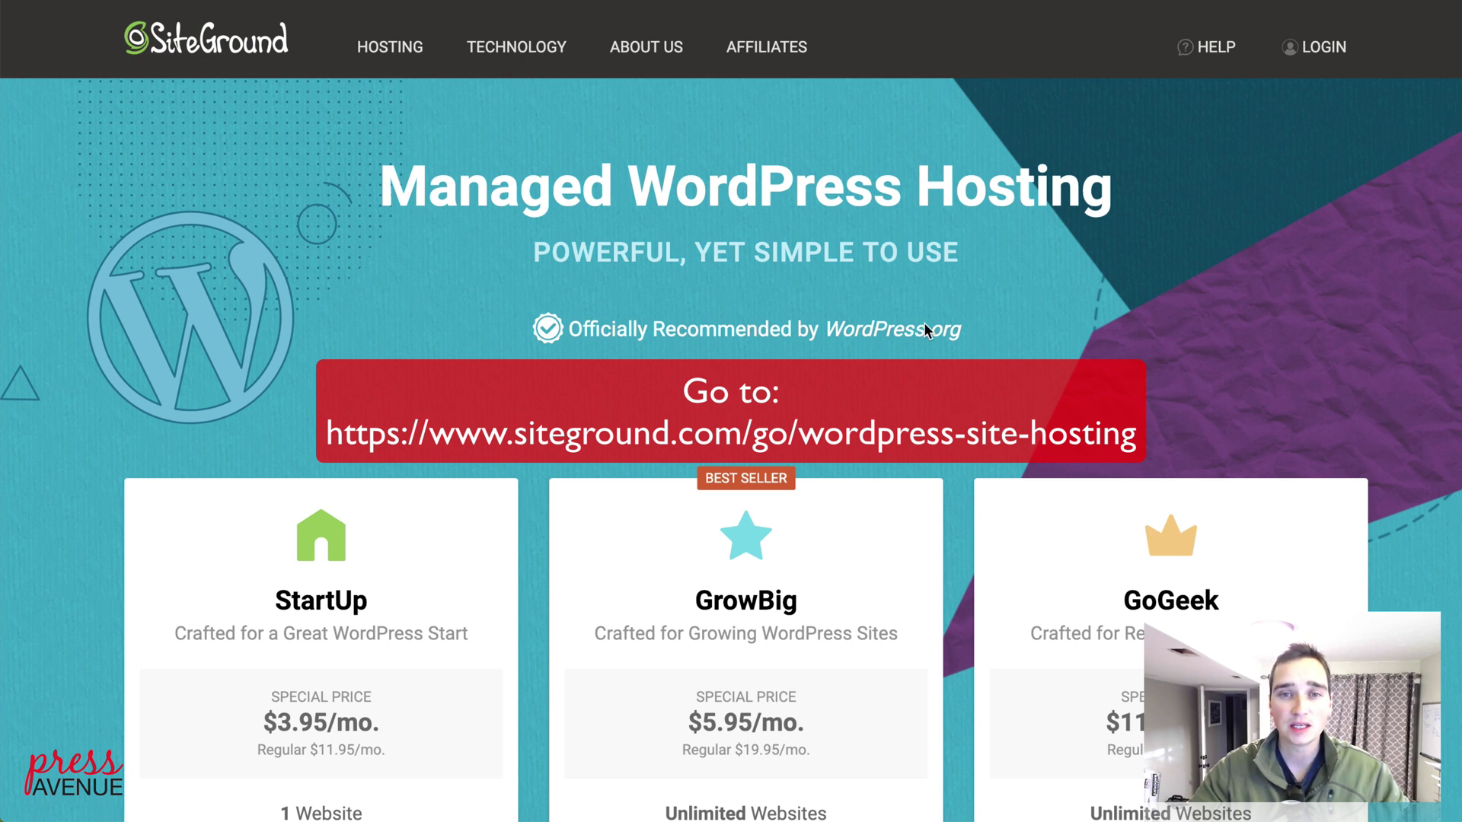
Scroll down to the plan cards and review the StartUp plan's tagline and feature list.
left_click_drag(384, 187, 1118, 197)
left_click(1083, 241)
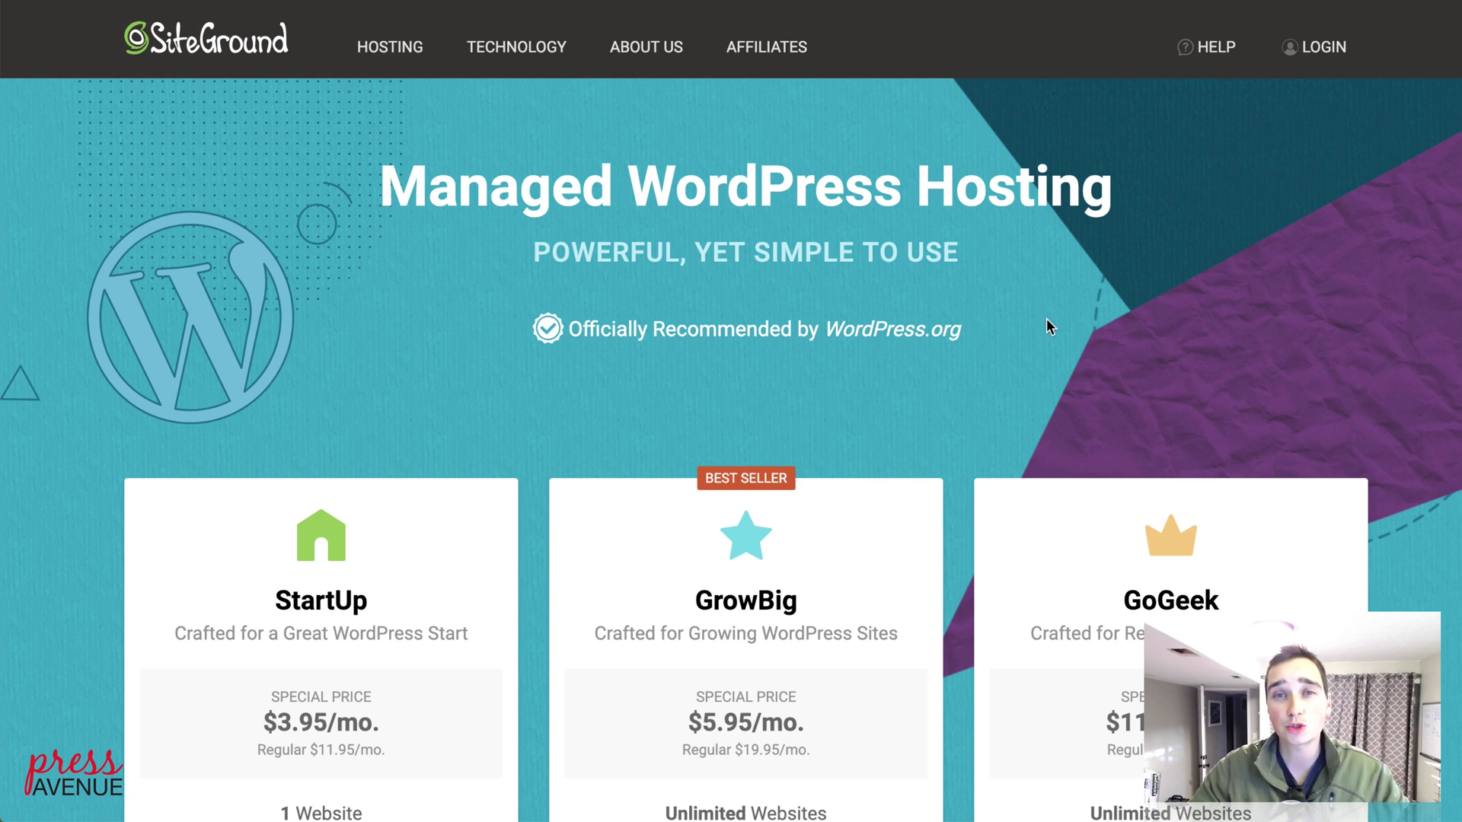
scroll(1042, 326, "down", 5)
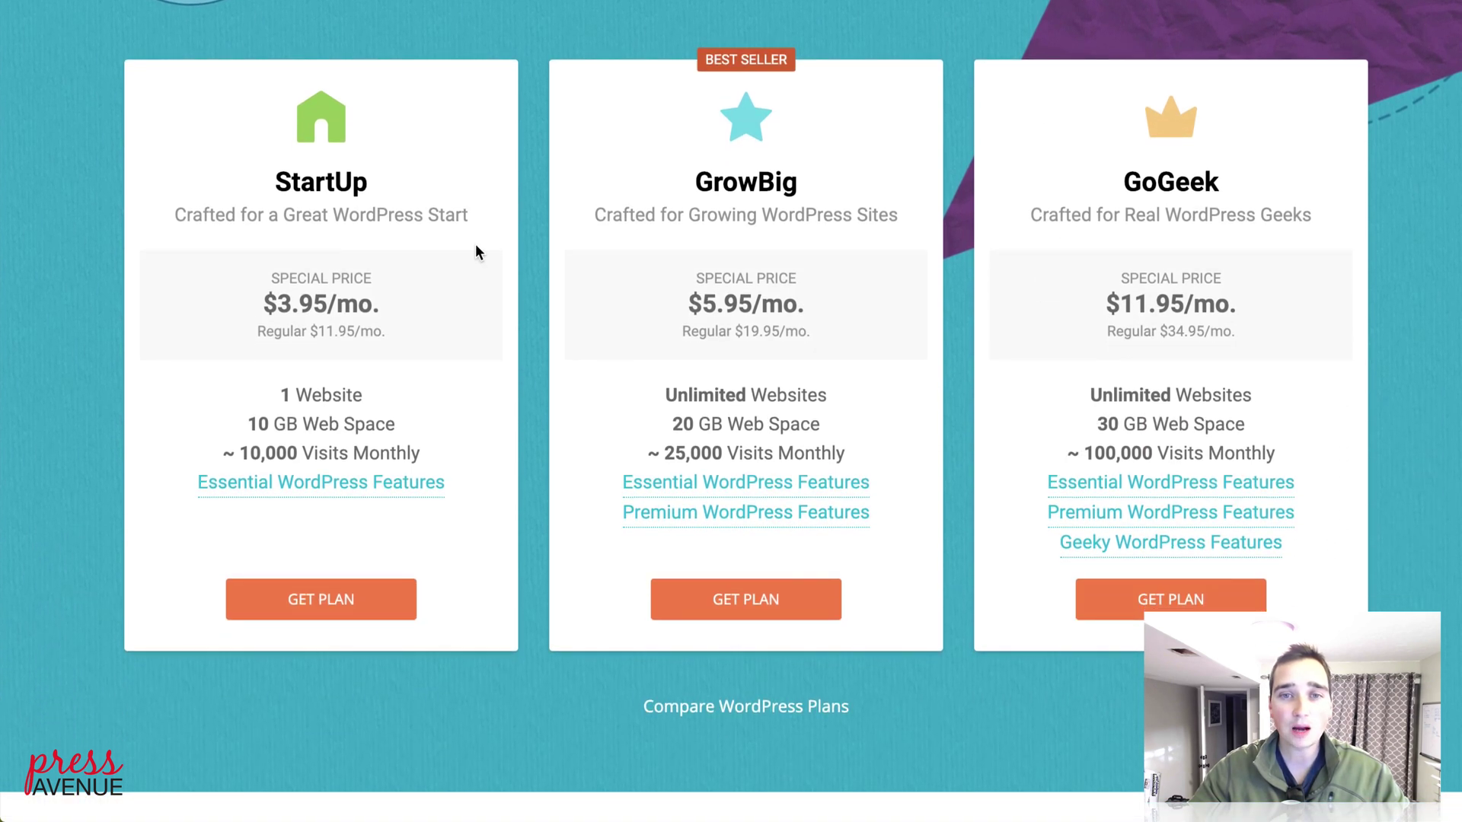
left_click_drag(224, 215, 418, 217)
left_click(418, 219)
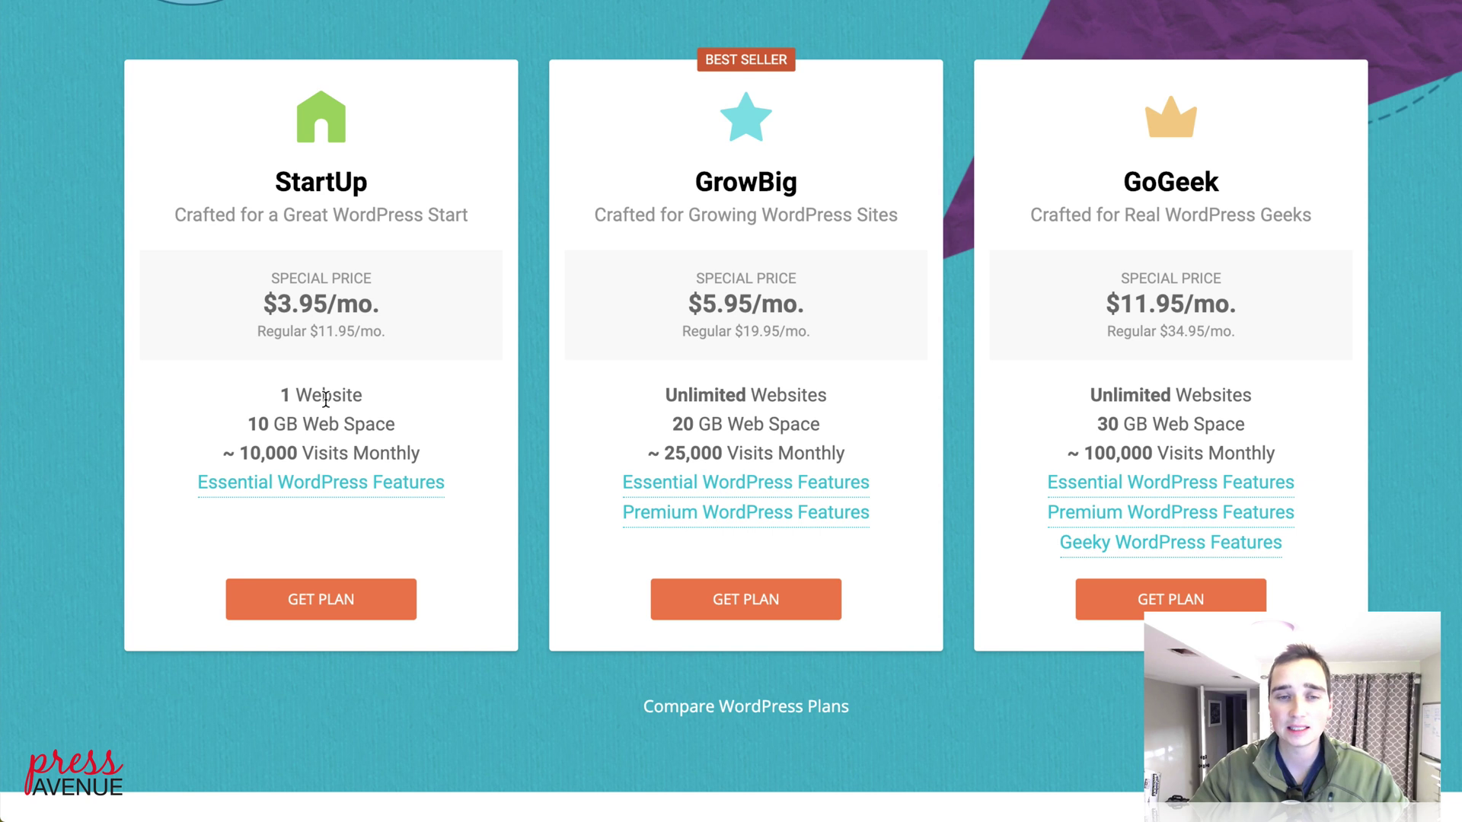
mouse_move(335, 491)
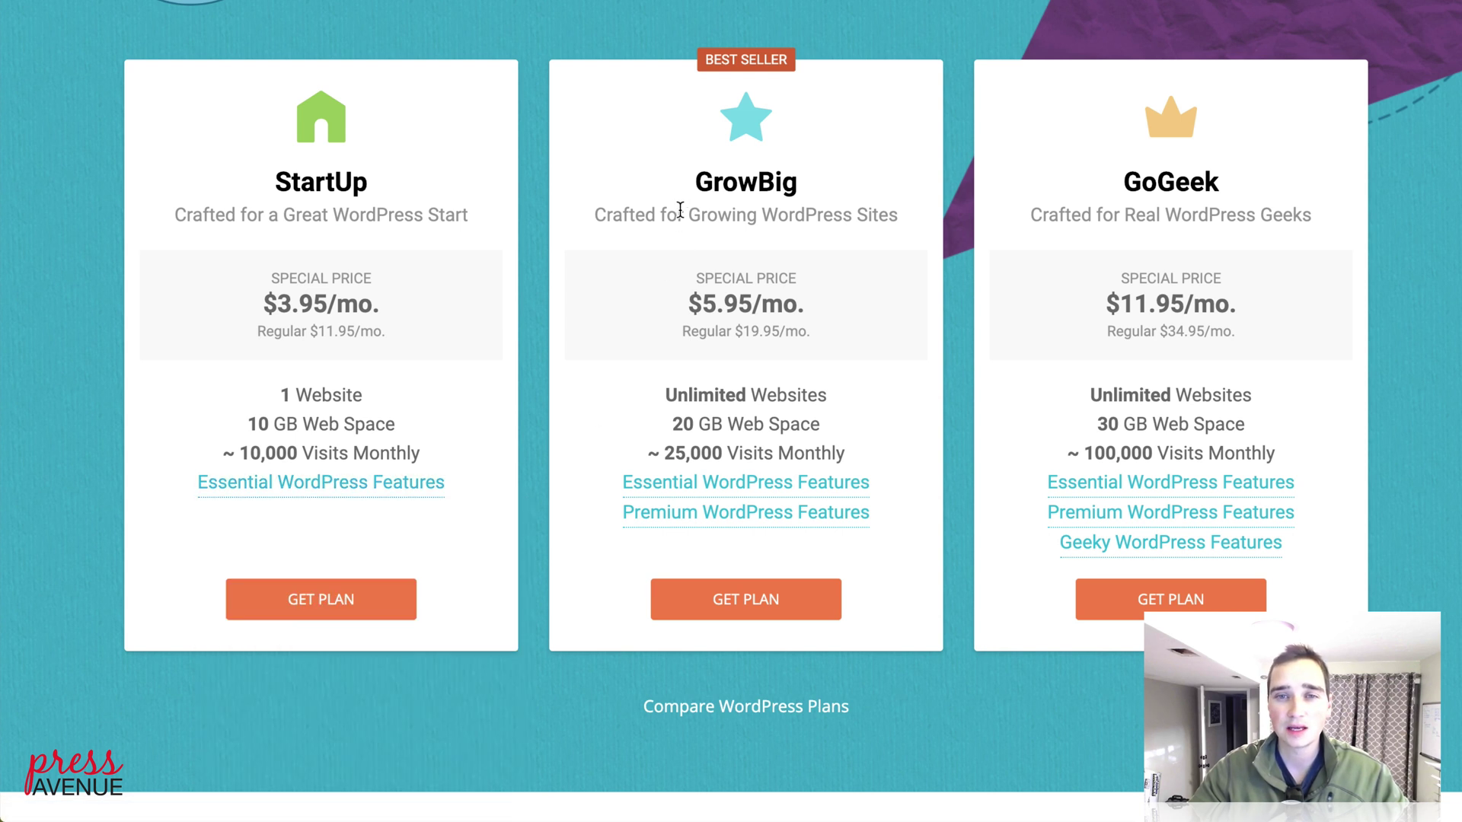
Review the GrowBig plan name and its feature details.
left_click_drag(691, 184, 829, 195)
left_click(827, 189)
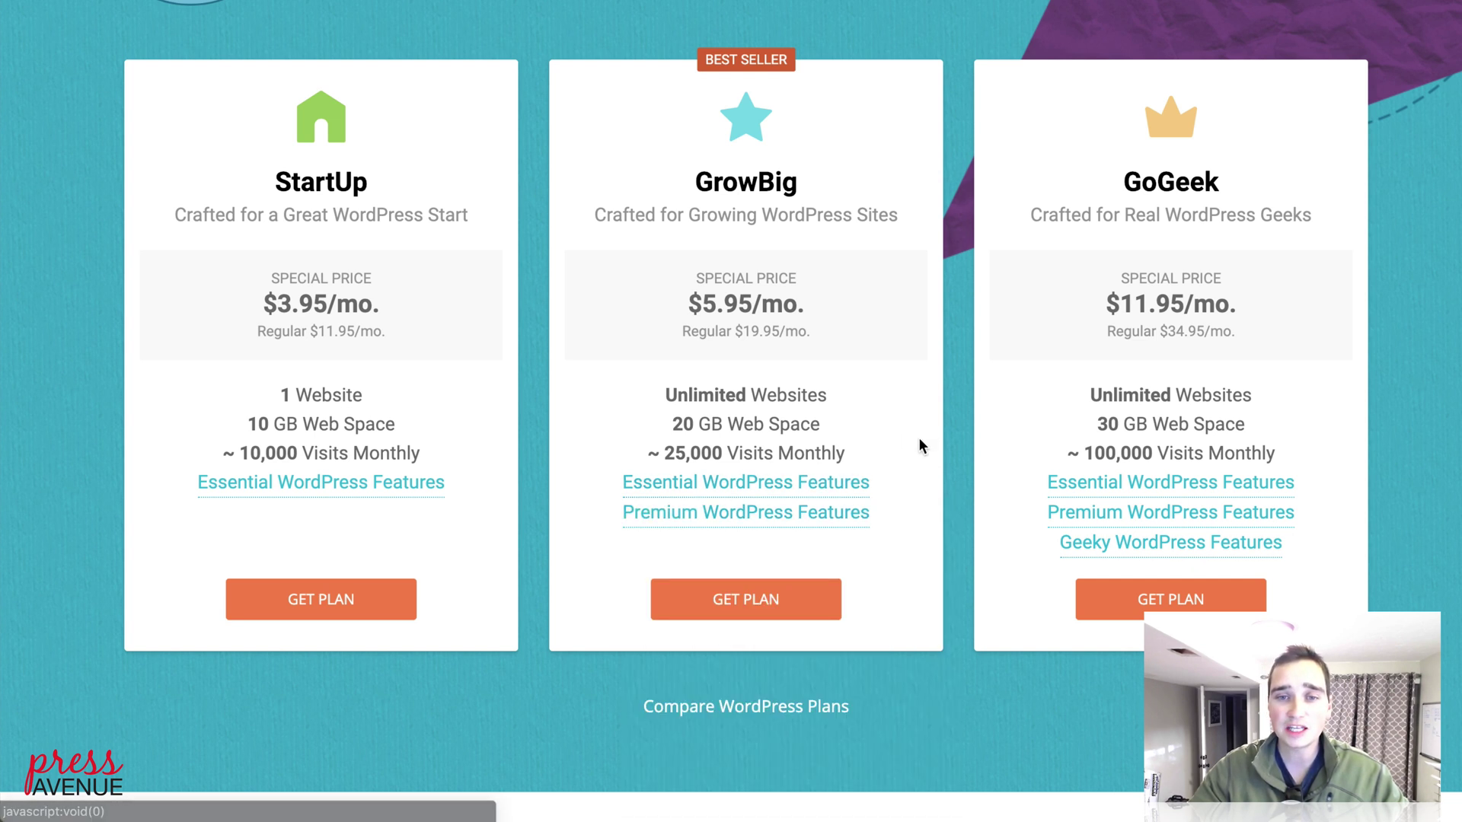
mouse_move(861, 499)
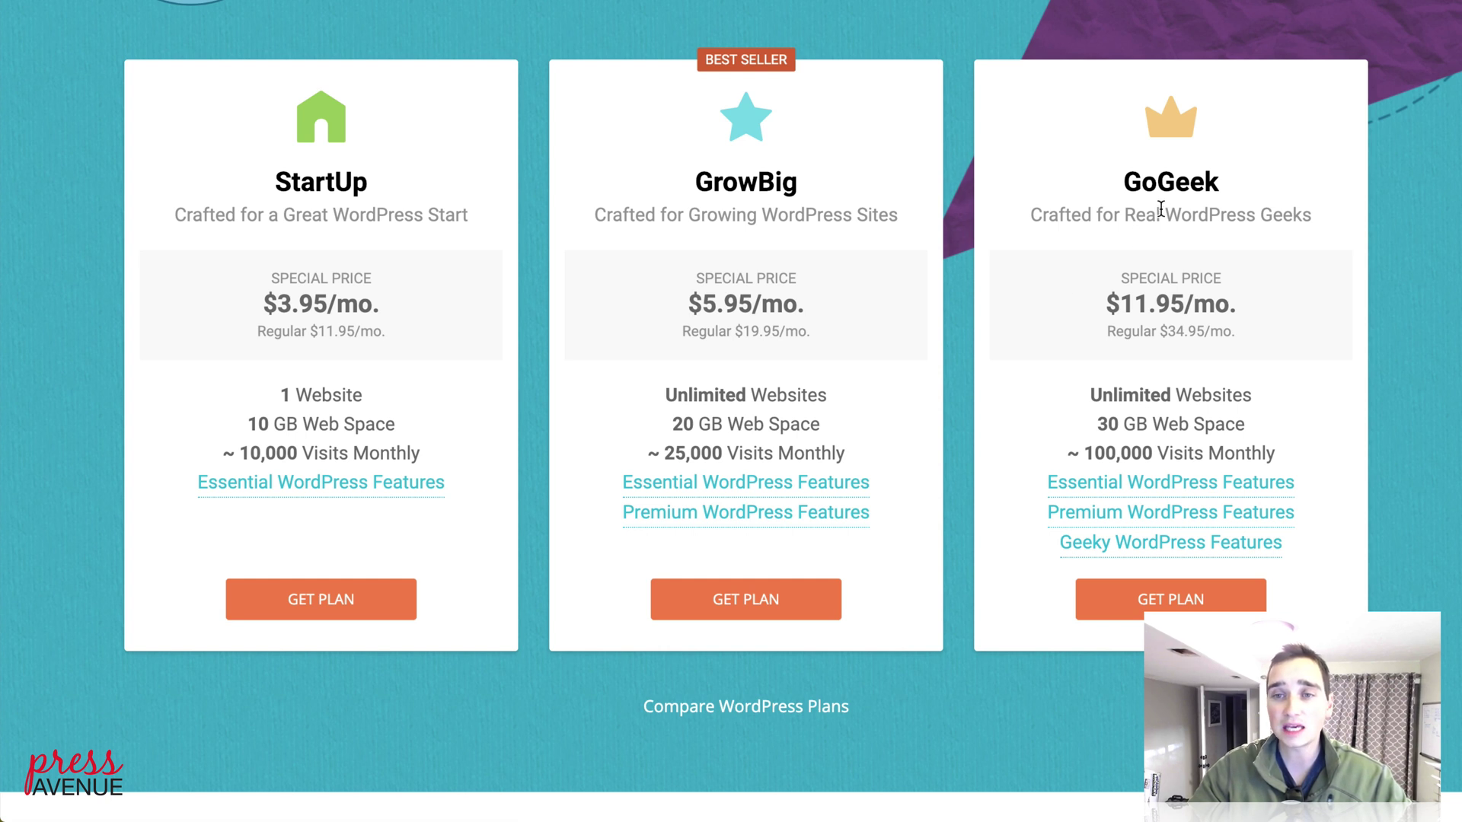
Compare GoGeek's features: $11.95/mo., unlimited websites, 30 GB web space, ~100,000 monthly visits.
left_click_drag(1035, 214, 1326, 239)
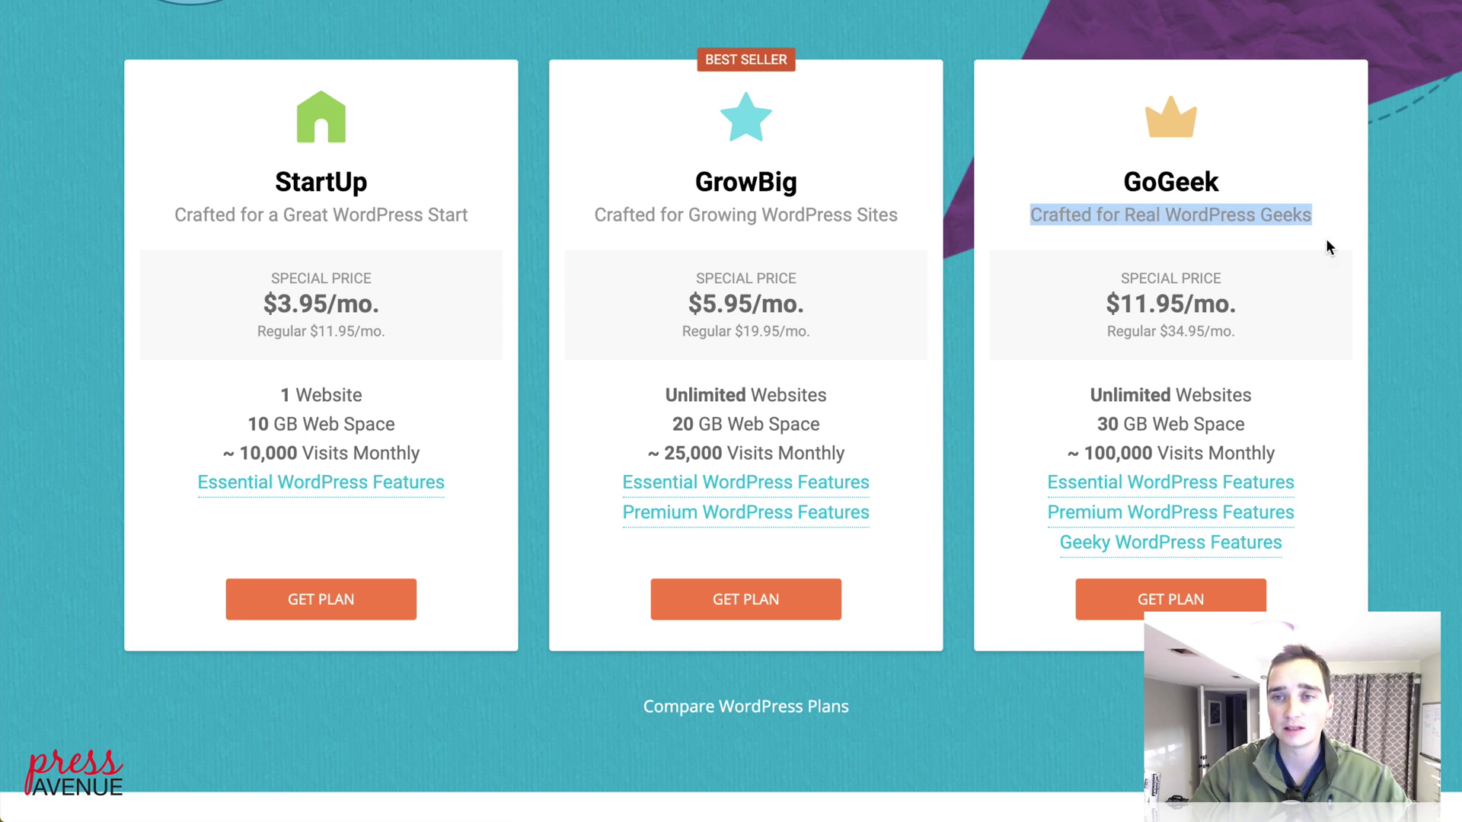
left_click(1326, 222)
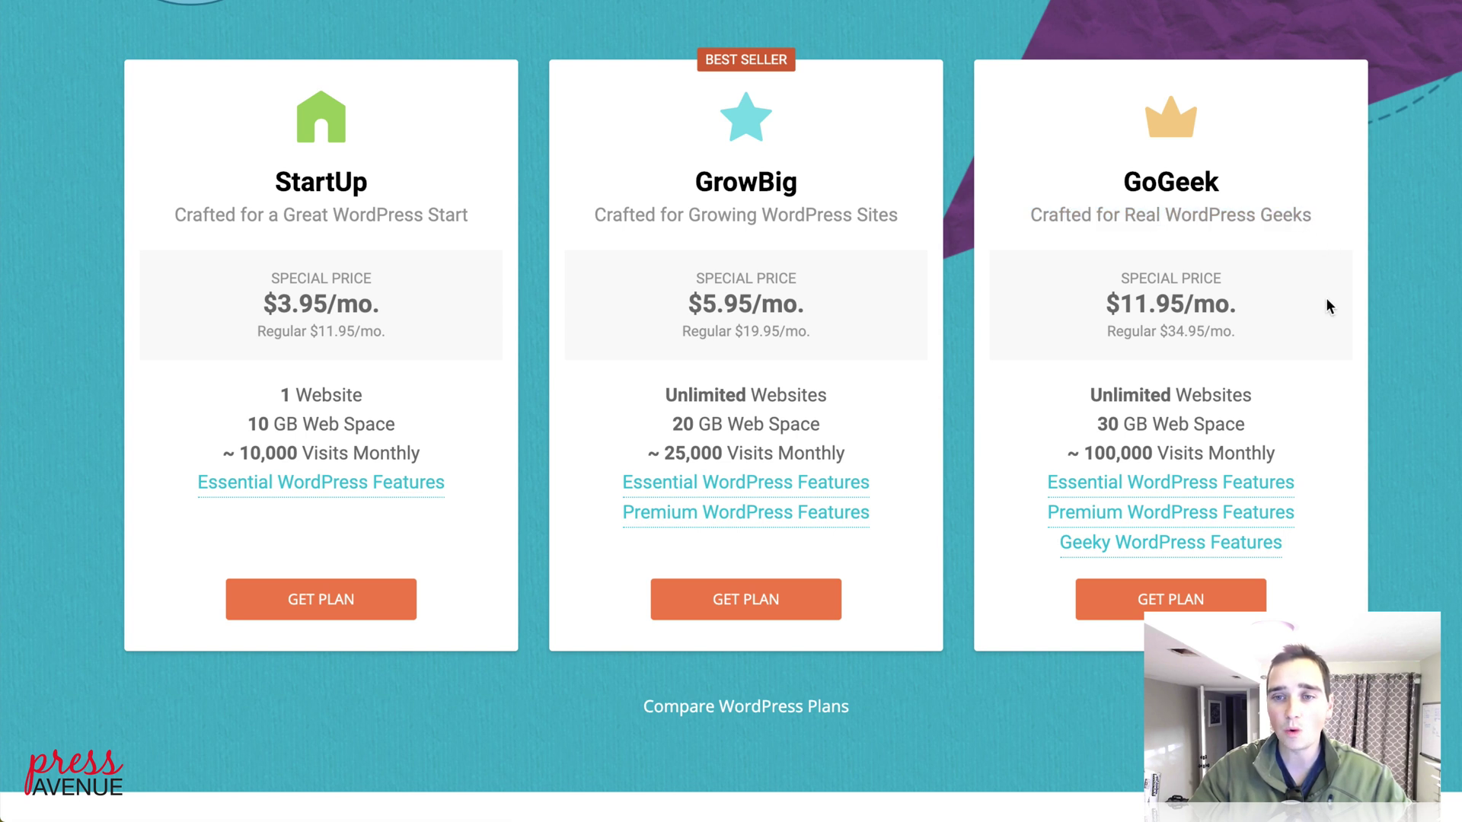
left_click_drag(1094, 395, 1270, 401)
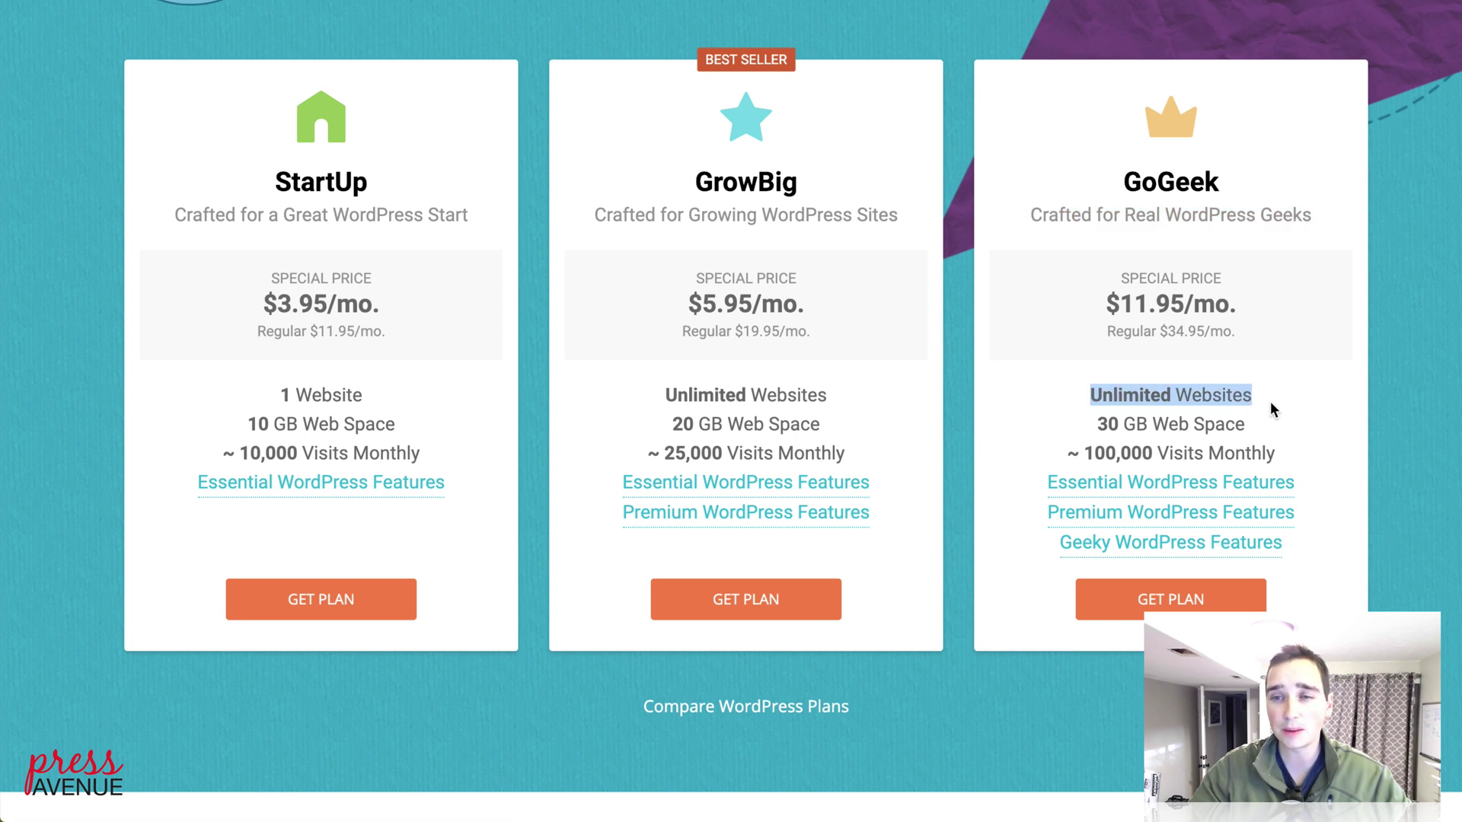
left_click(1279, 399)
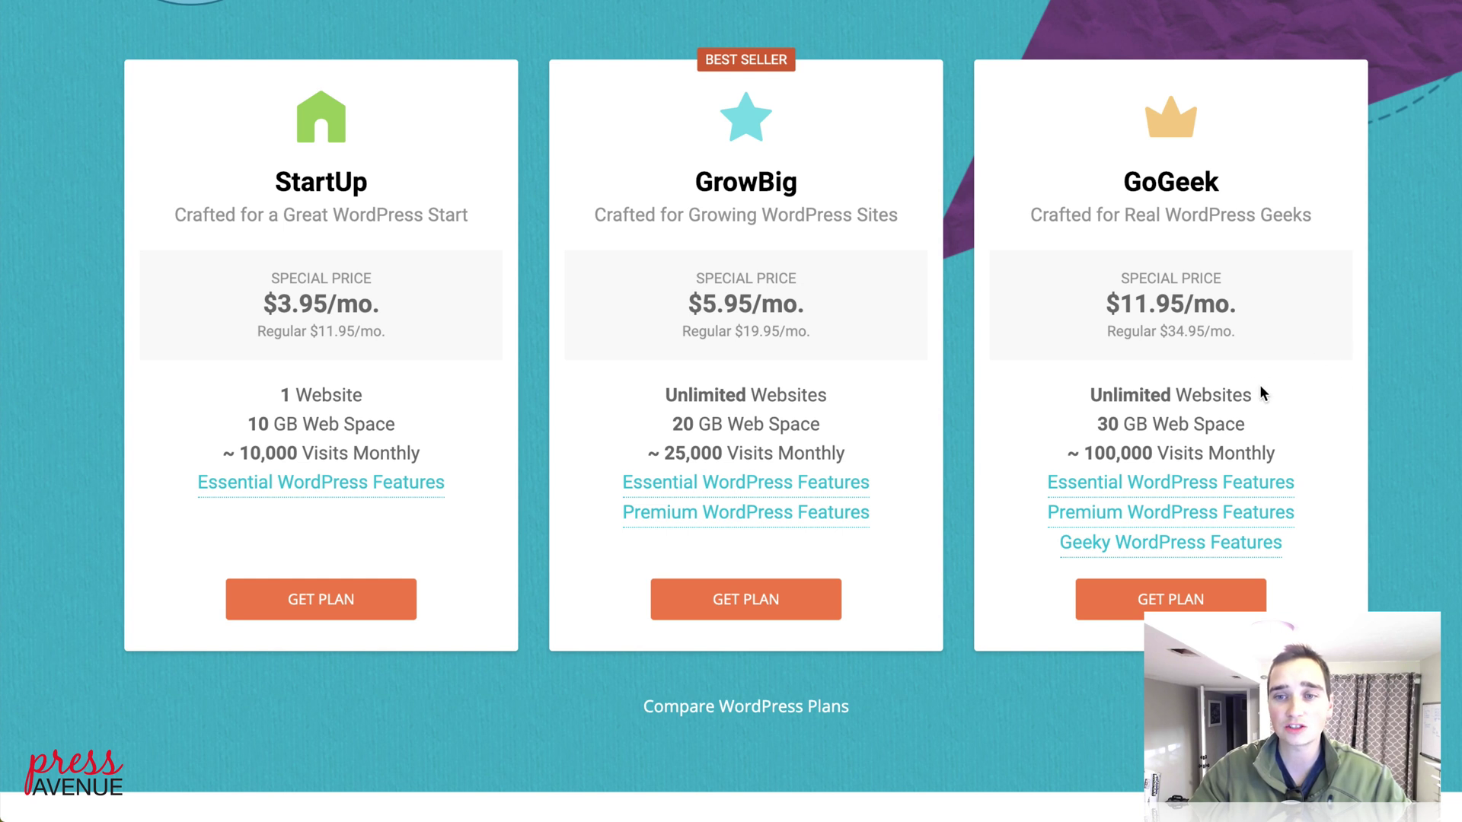
mouse_move(1233, 539)
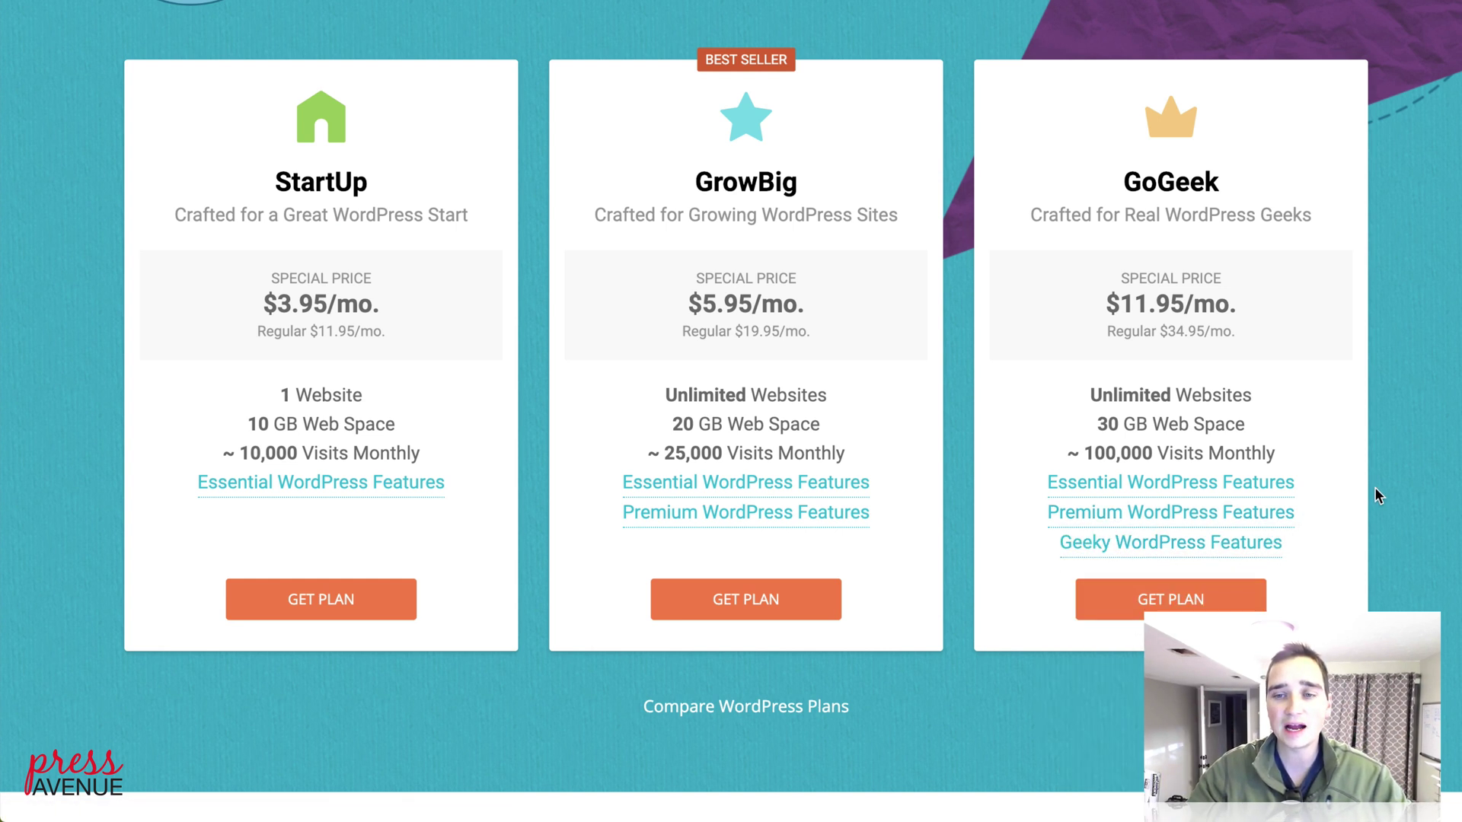
scroll(1375, 492, "up", 1)
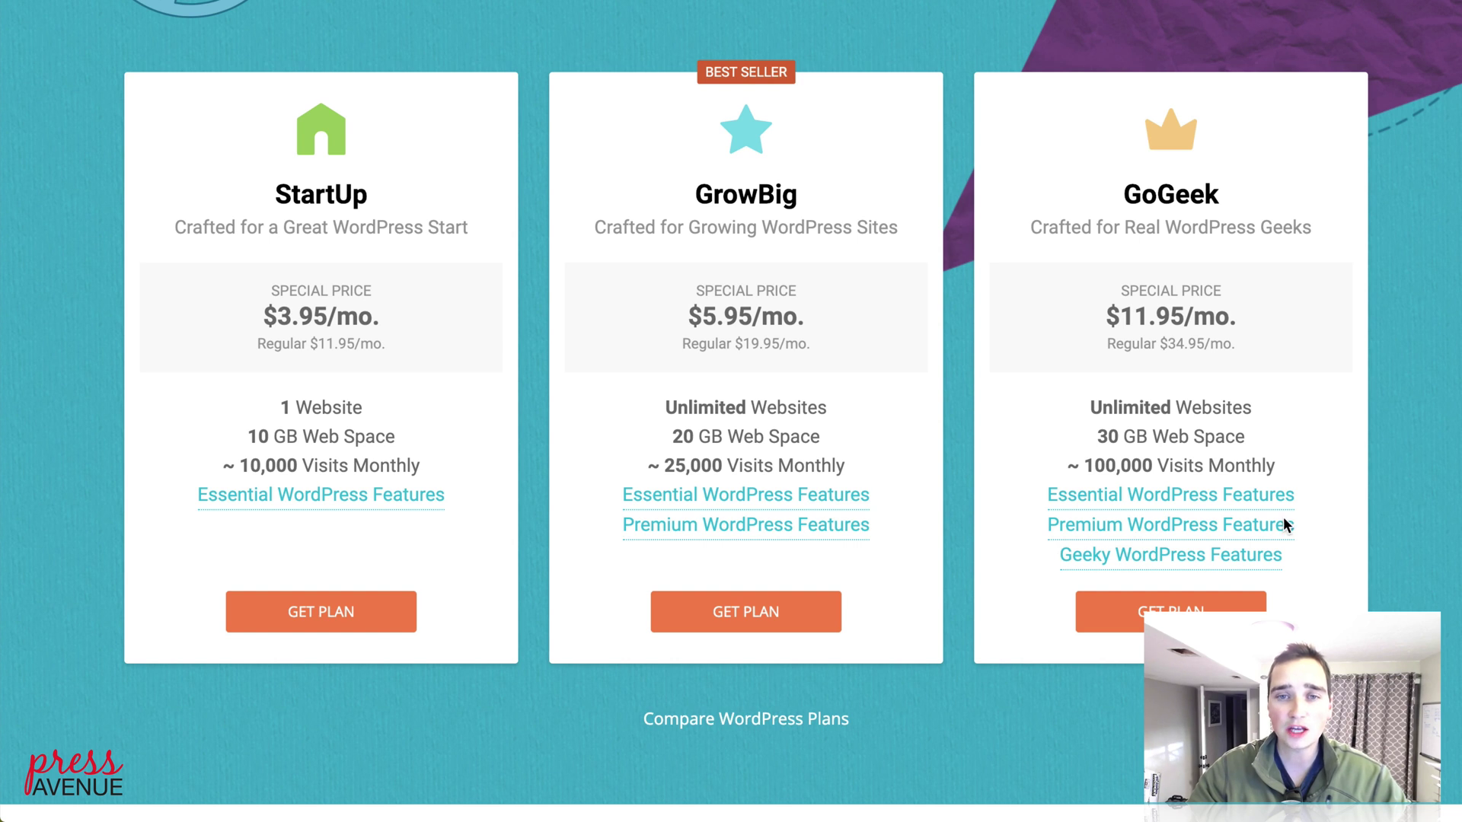
Choose GrowBig and preview the .com extension list for a new domain on Step 2.
left_click(770, 625)
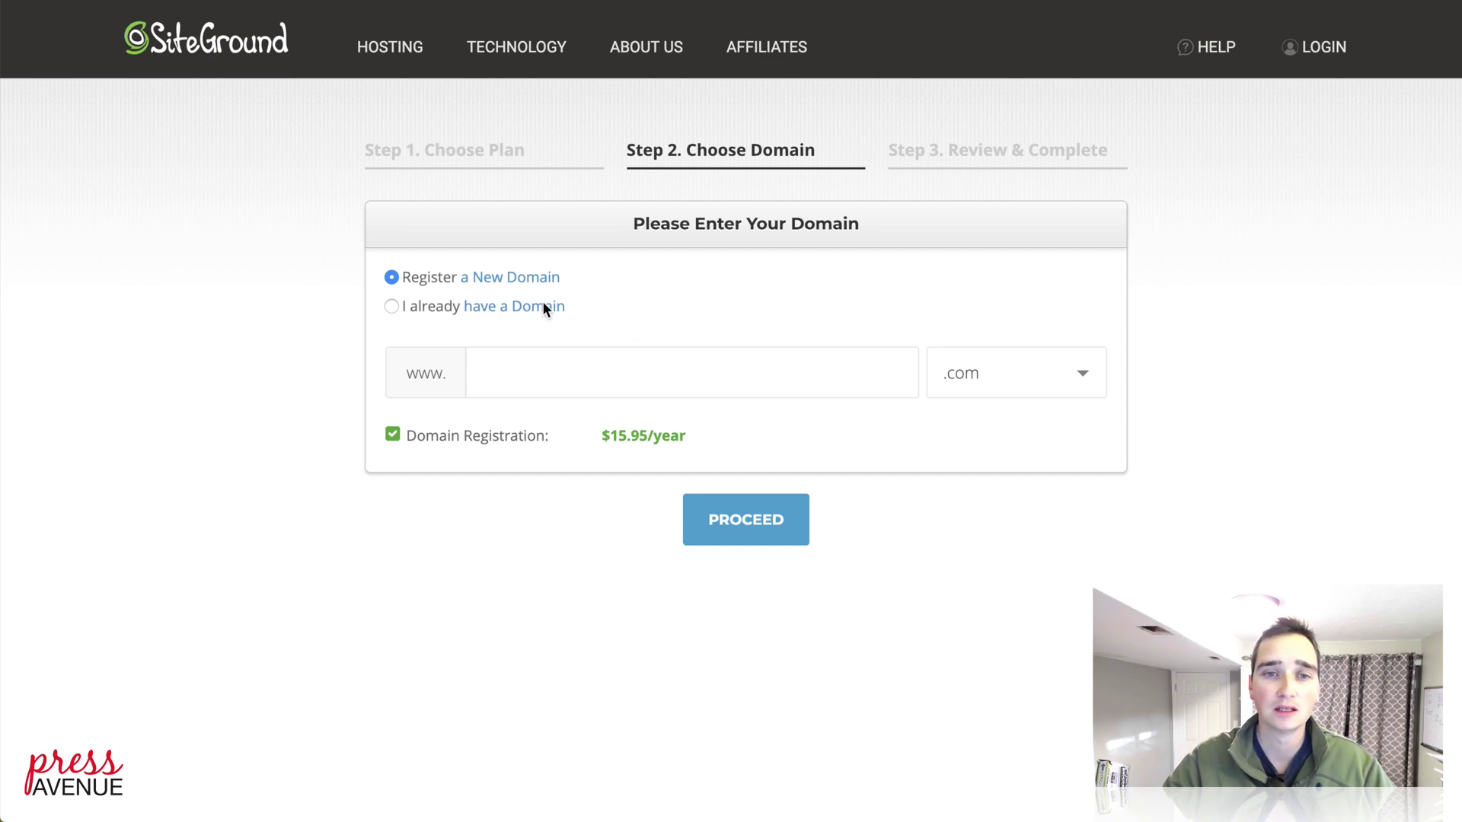
left_click(610, 370)
left_click(1037, 392)
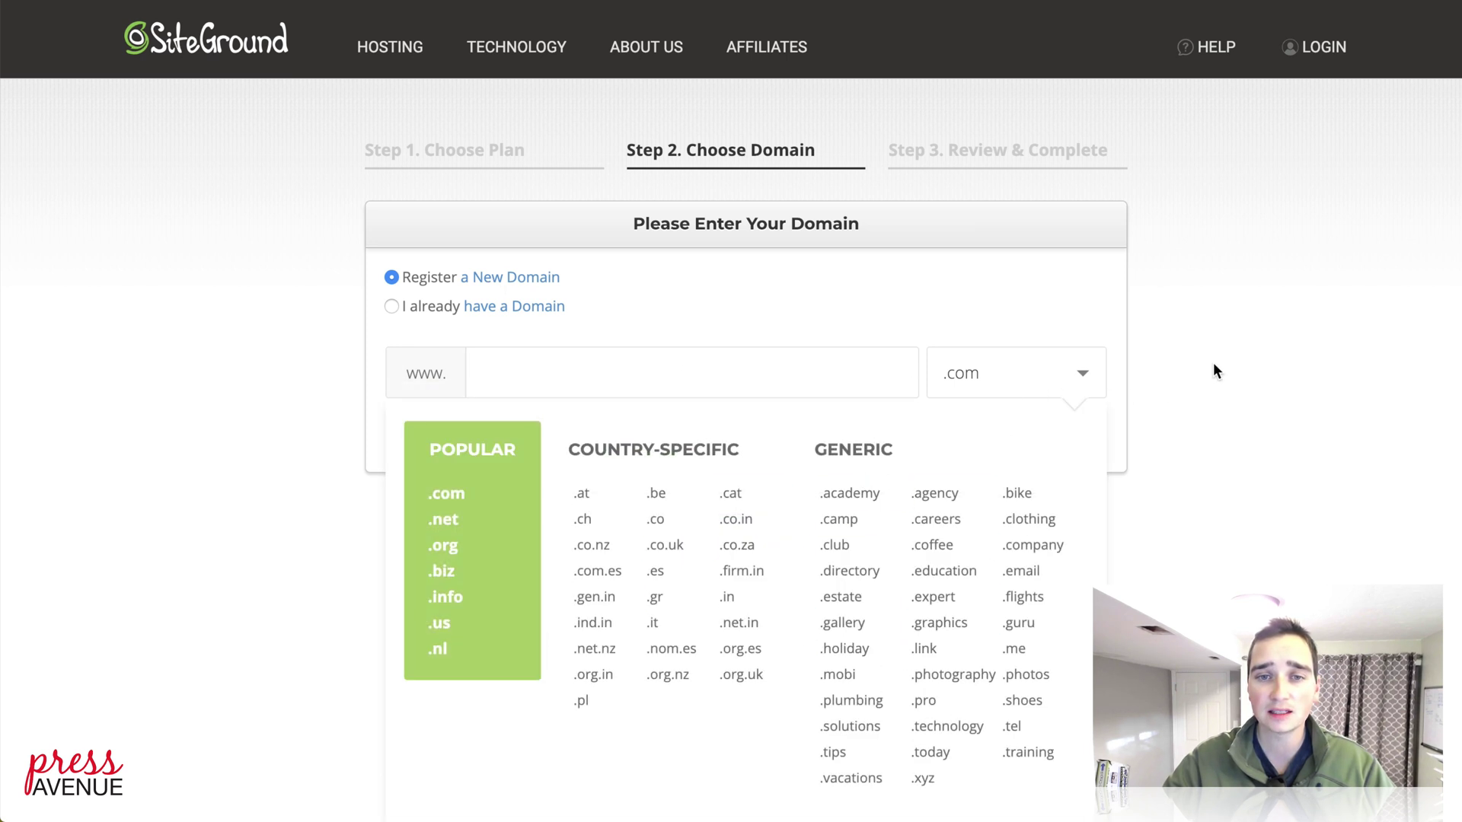
left_click(1153, 355)
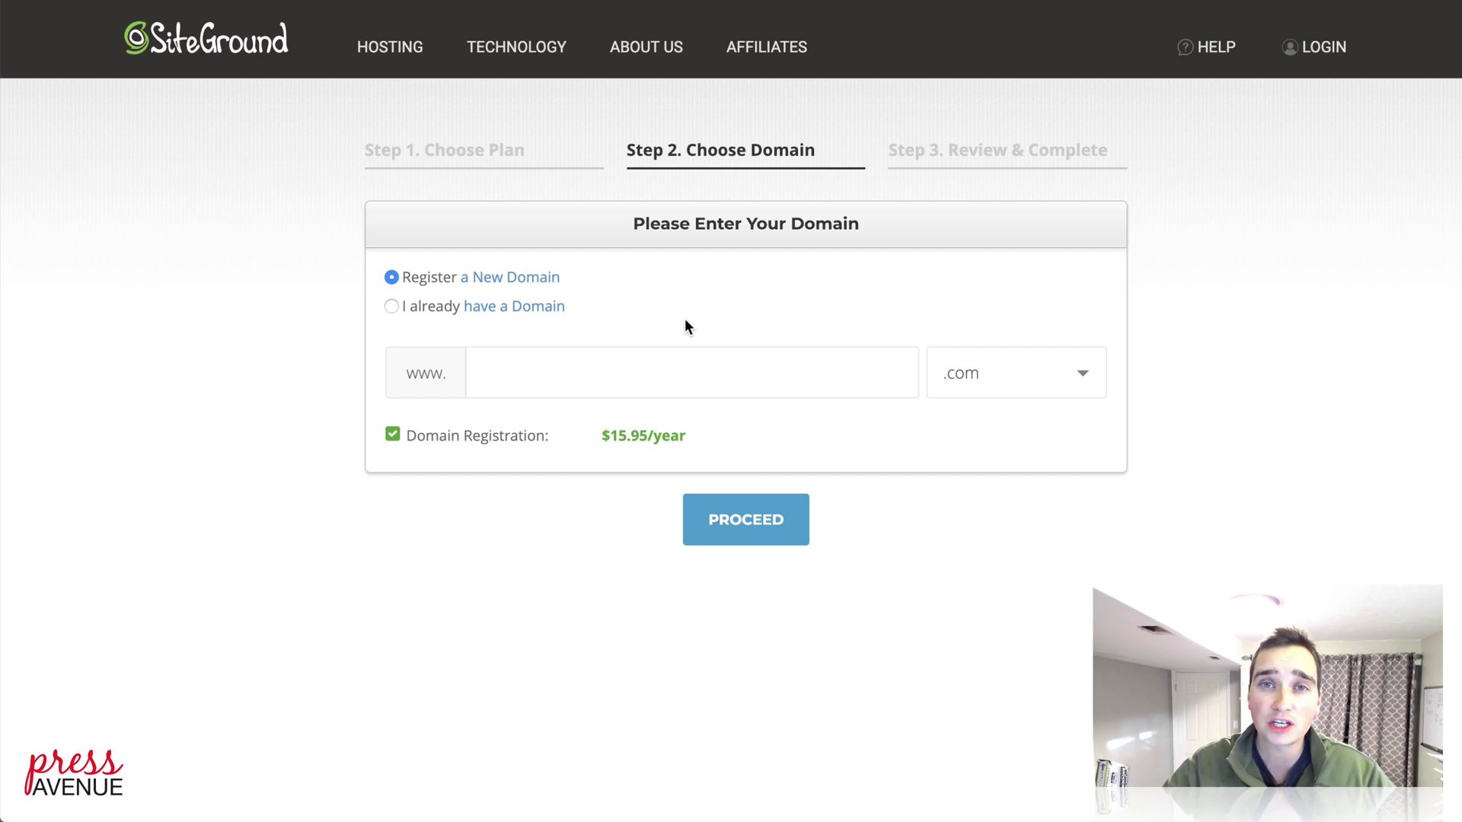
Use 'I already have a Domain' with pressavenue.com and proceed to Review & Complete.
left_click(391, 308)
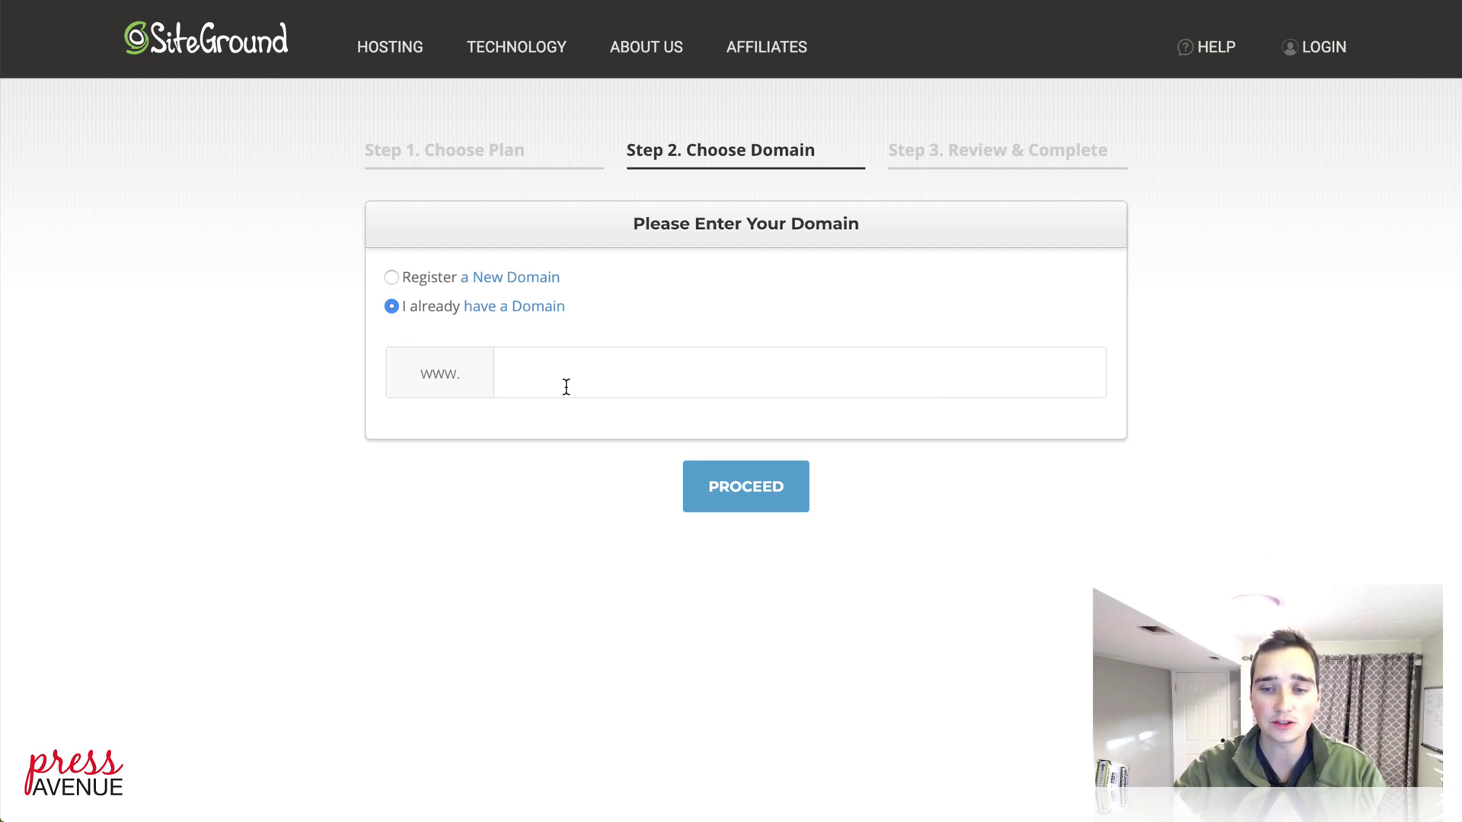
type("pressave")
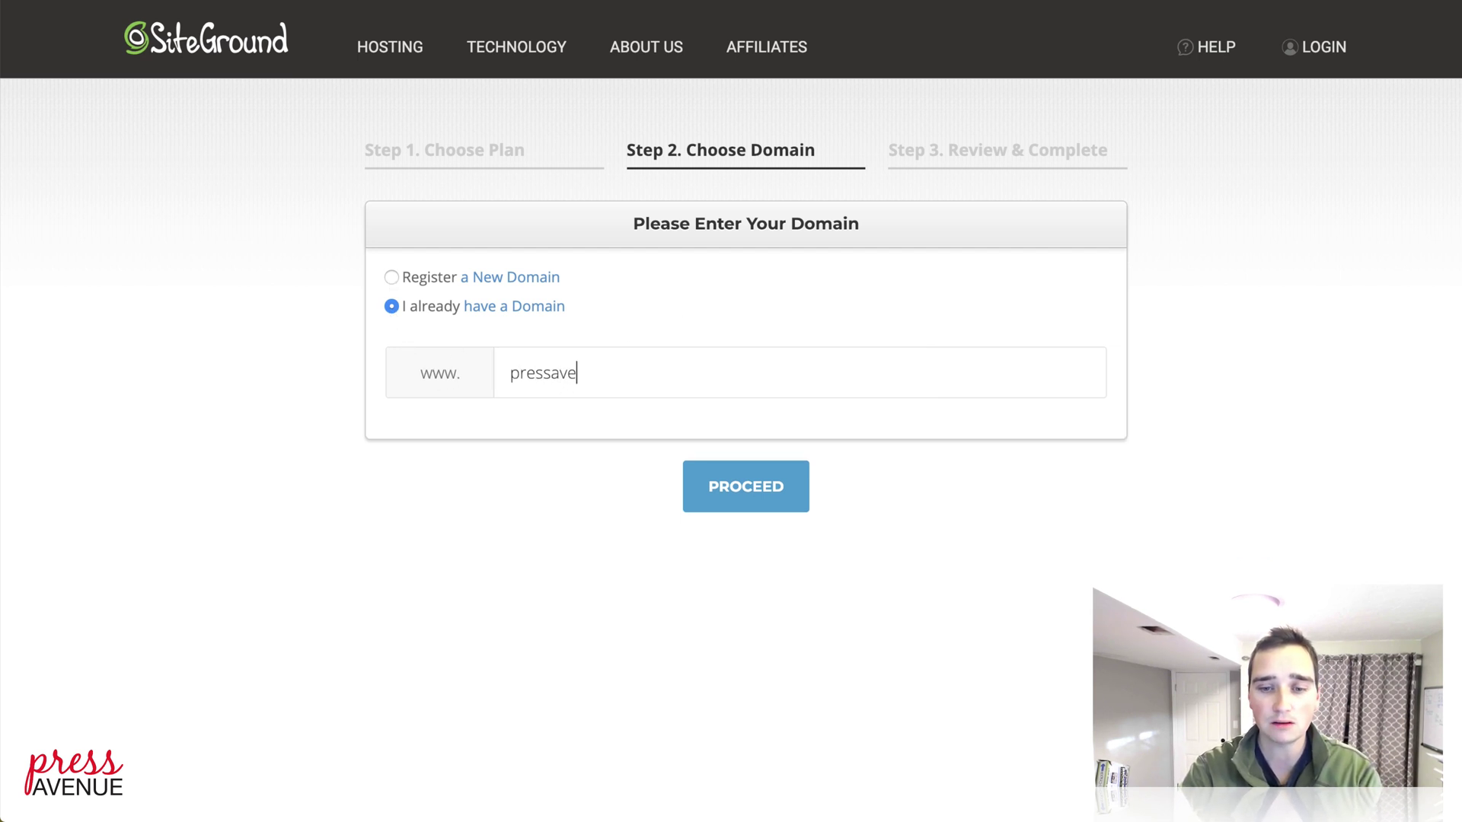
type("nue.com")
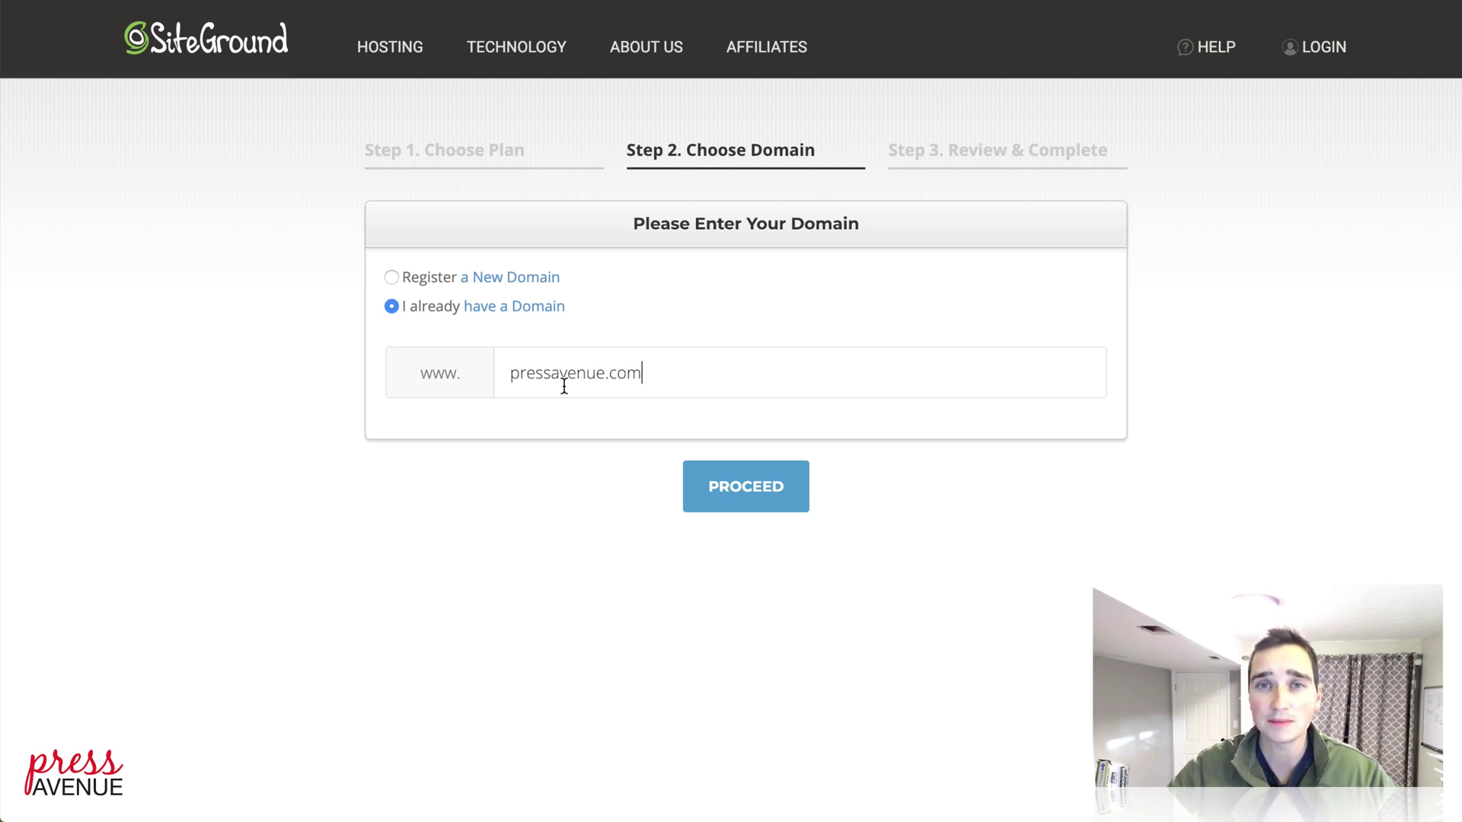
left_click(721, 480)
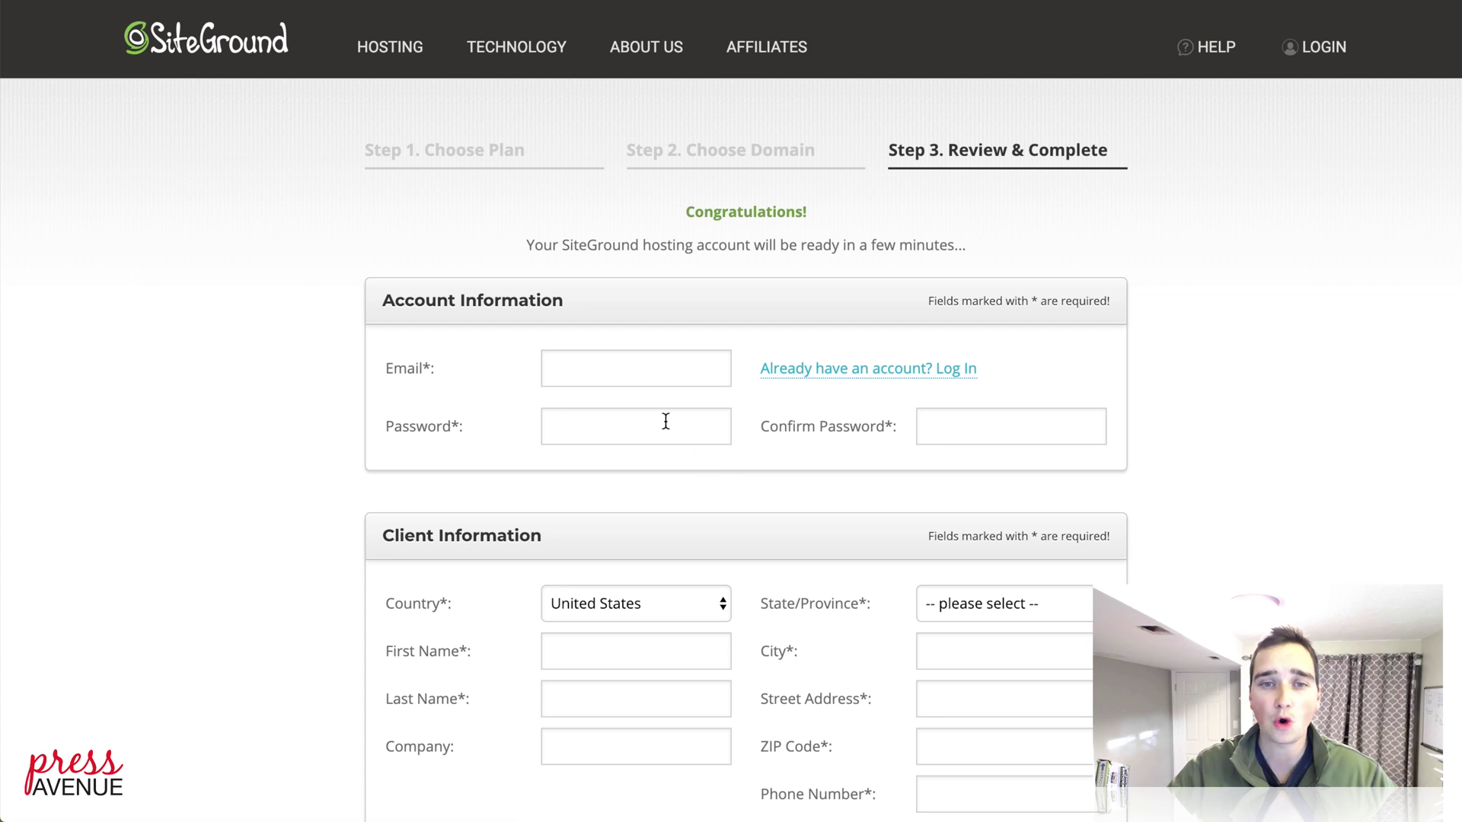
left_click(631, 371)
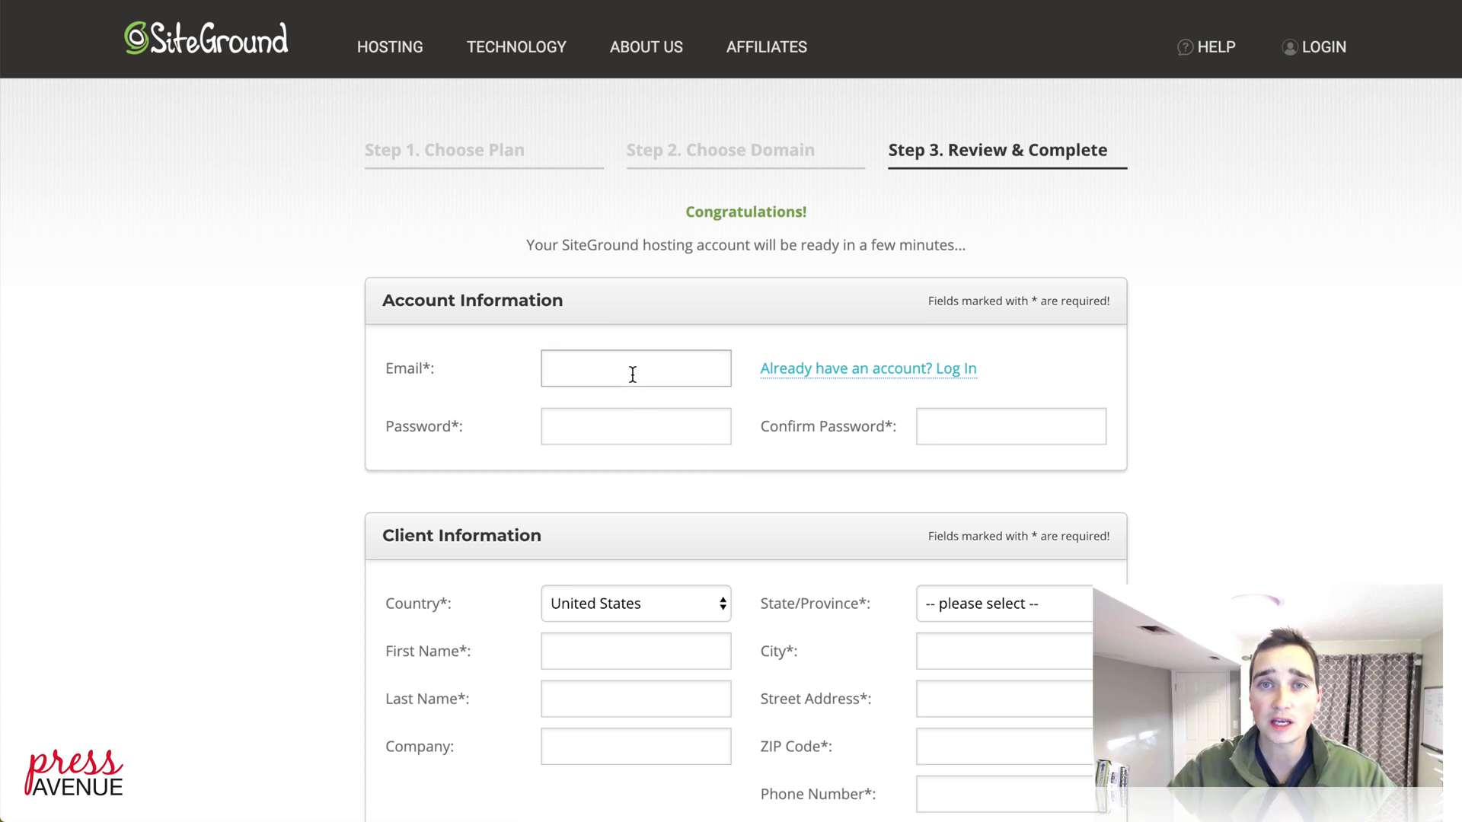
left_click(632, 434)
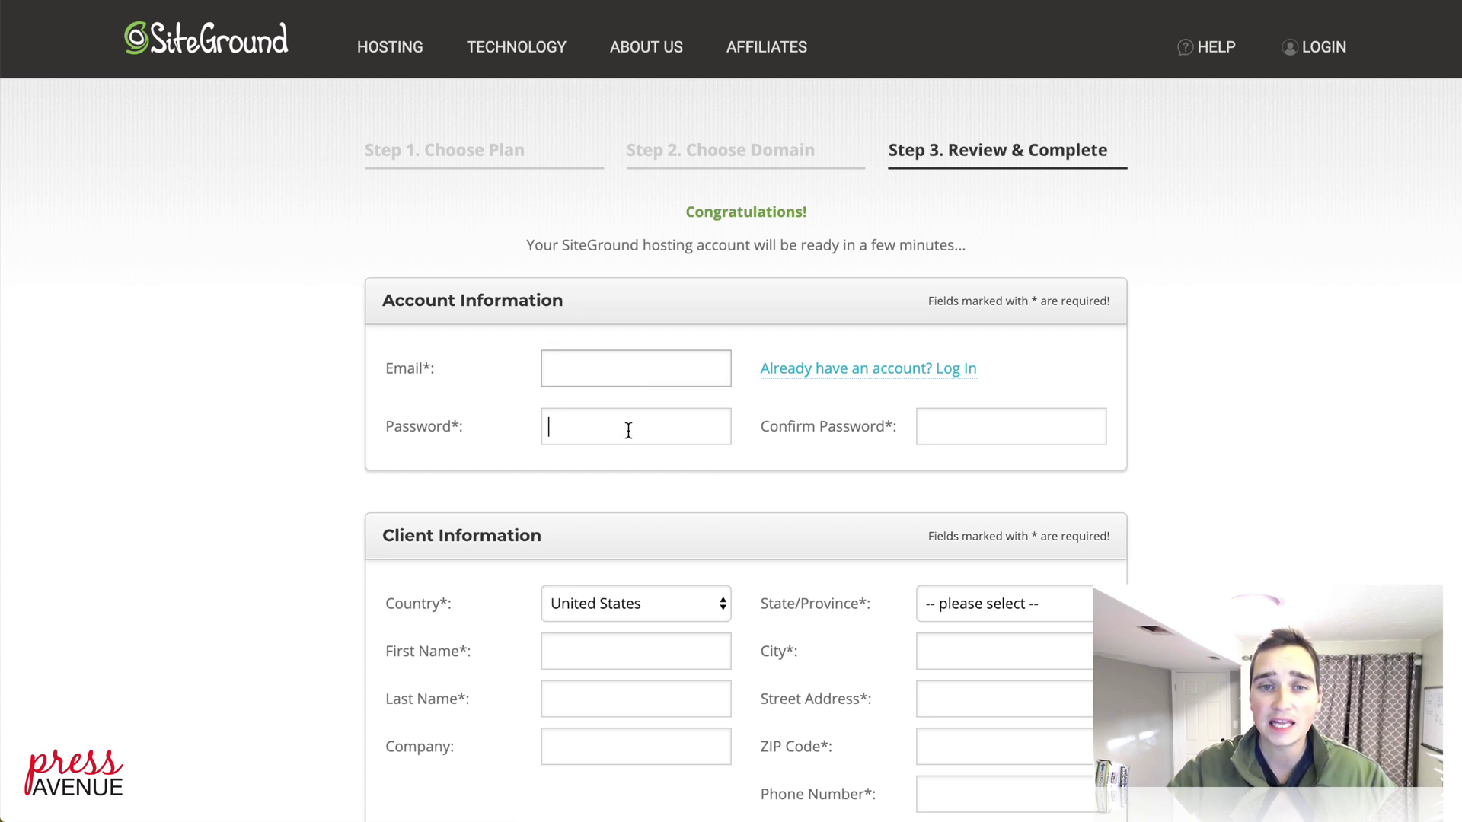
left_click(942, 427)
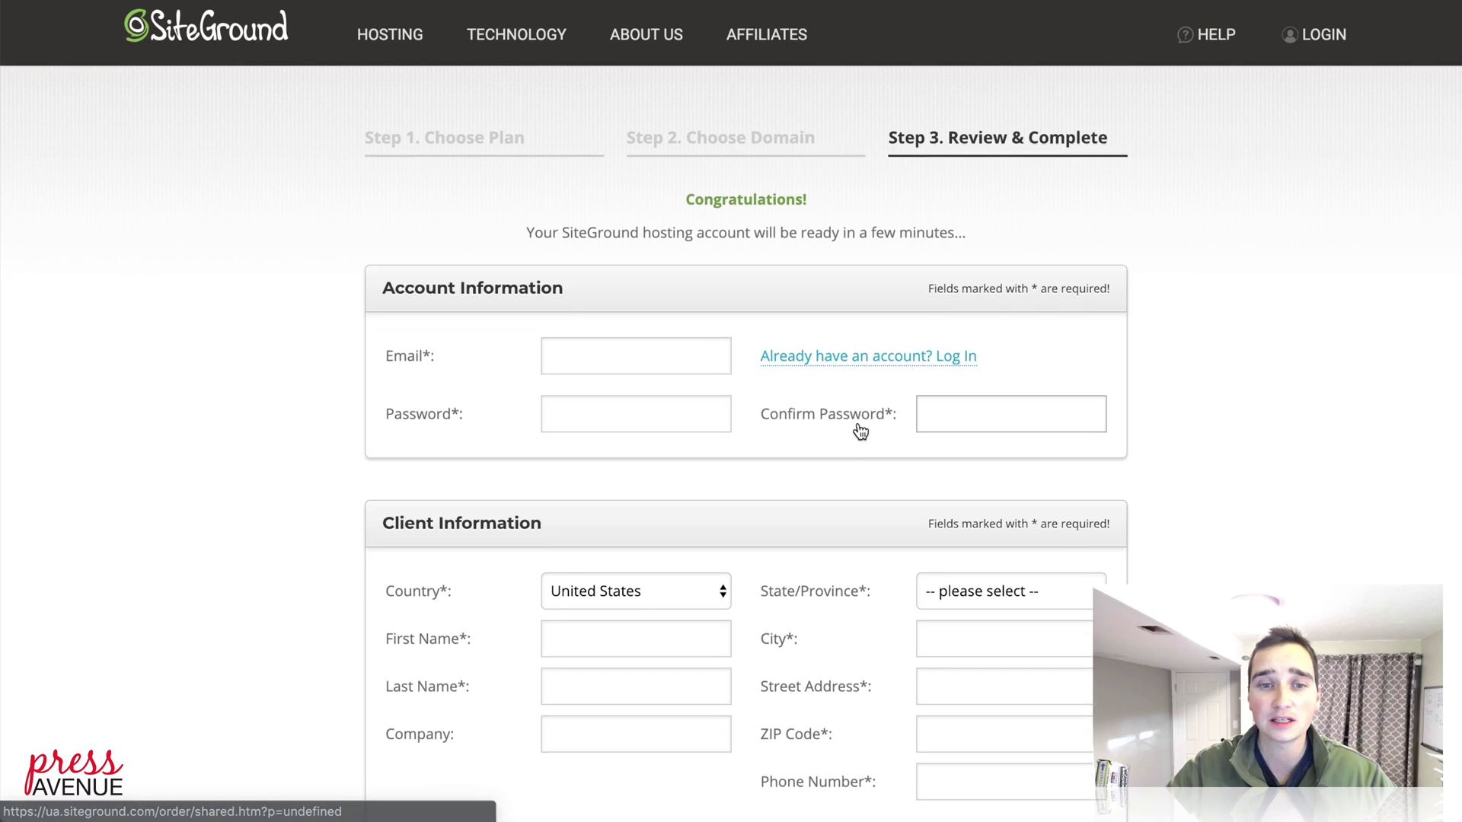
scroll(858, 428, "down", 5)
scroll(857, 429, "down", 1)
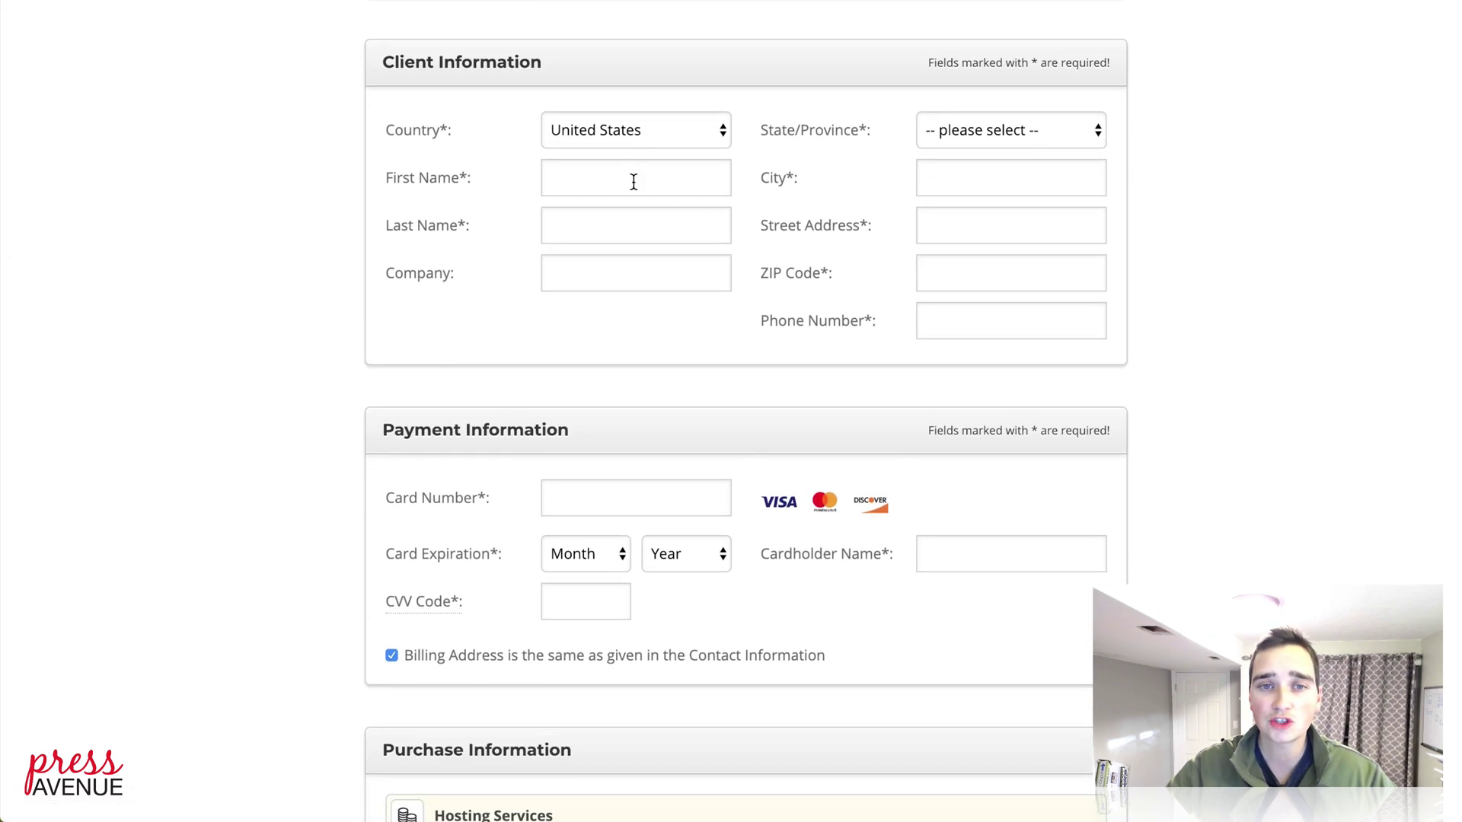
left_click(666, 269)
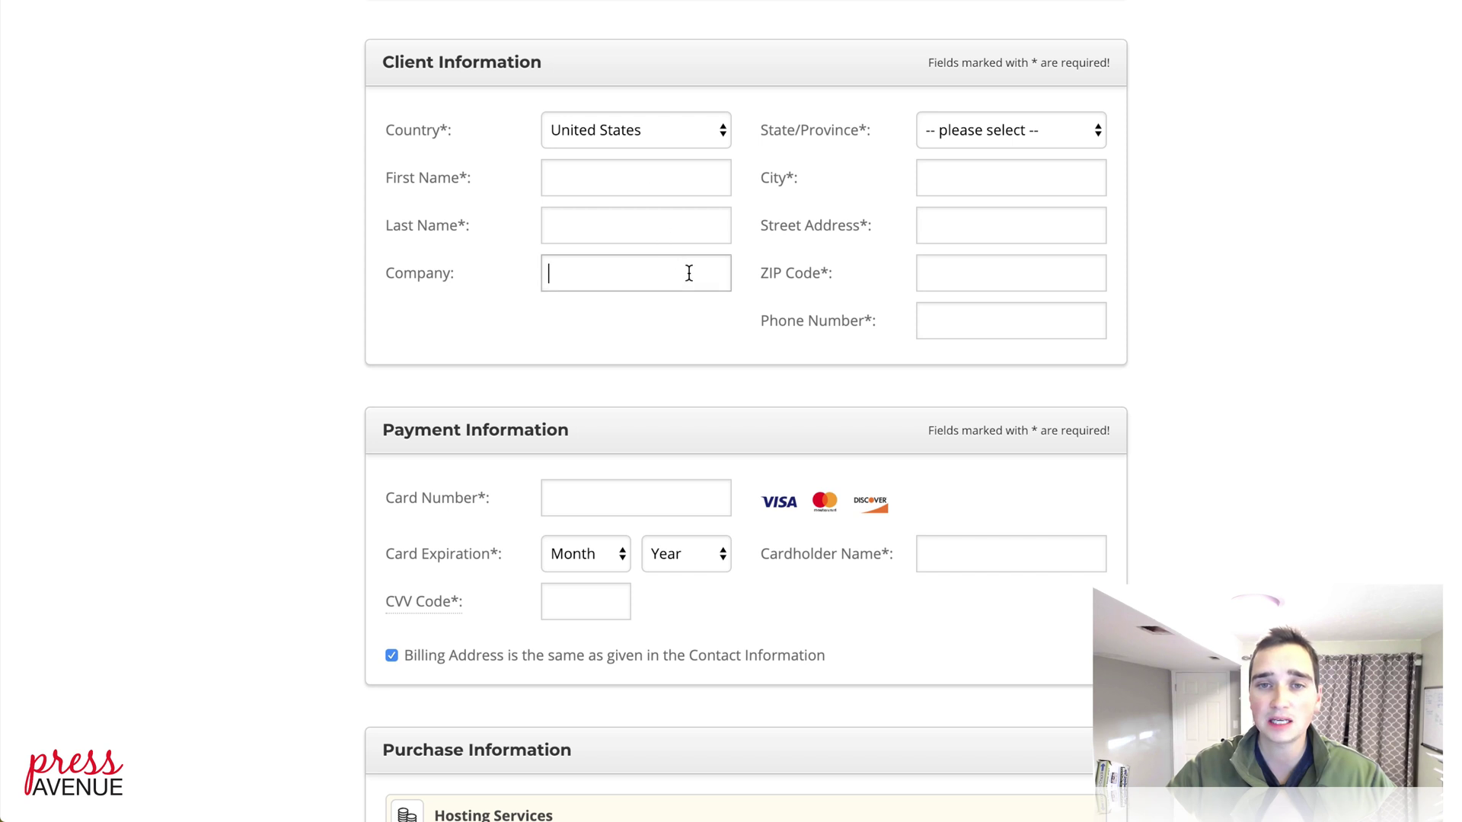
left_click(998, 177)
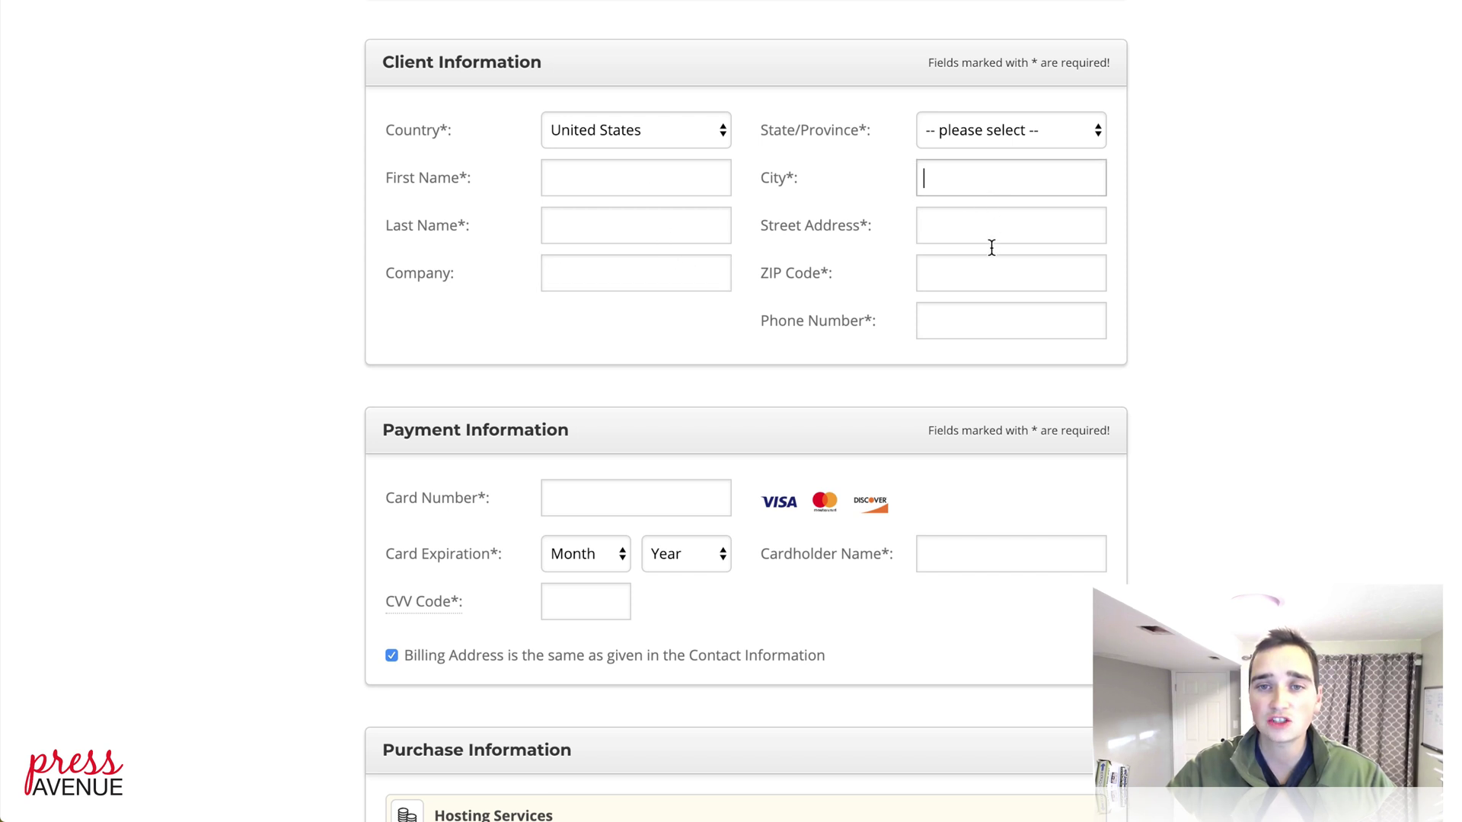
scroll(952, 303, "down", 5)
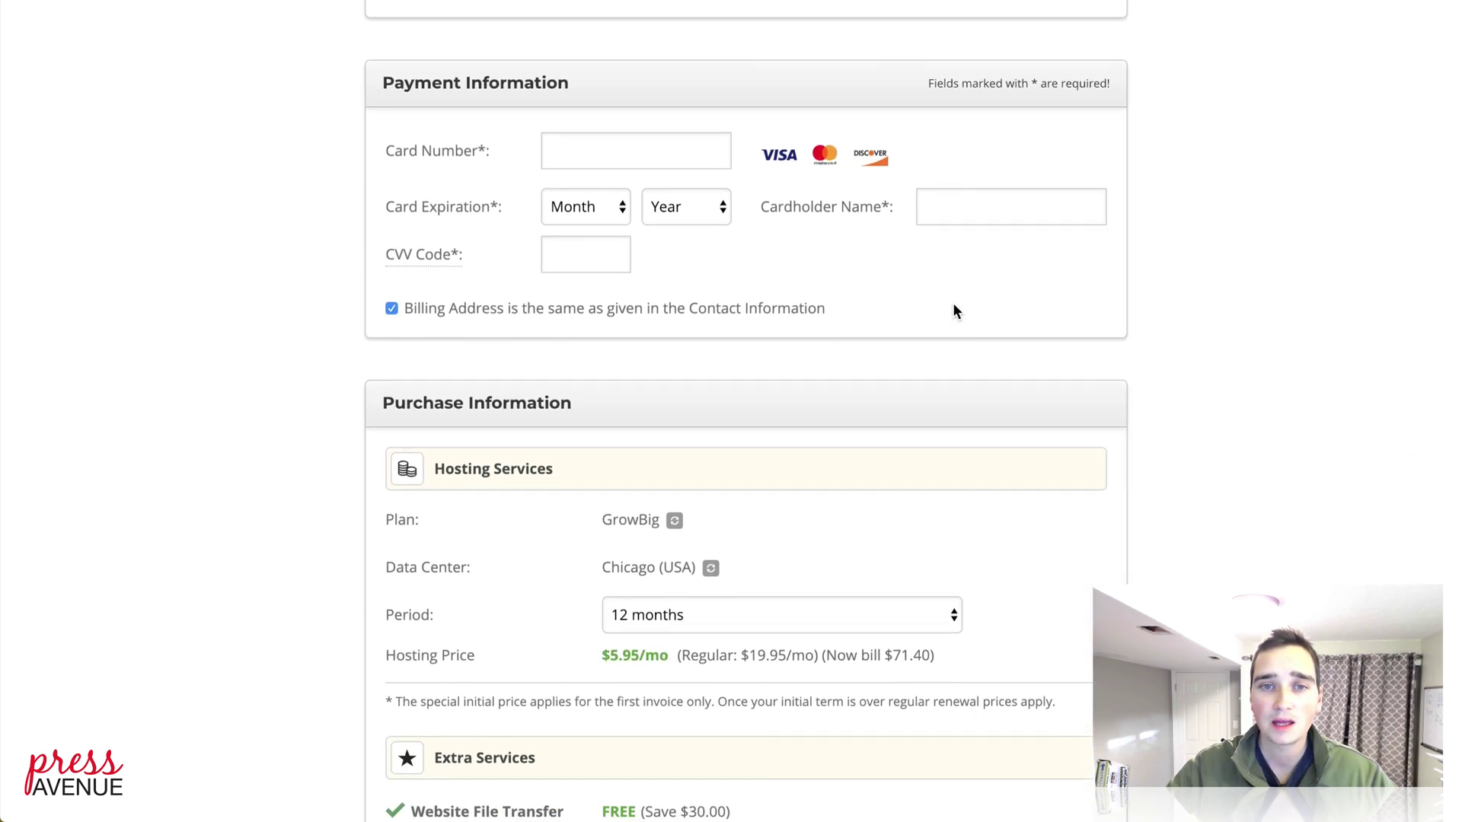
left_click(615, 120)
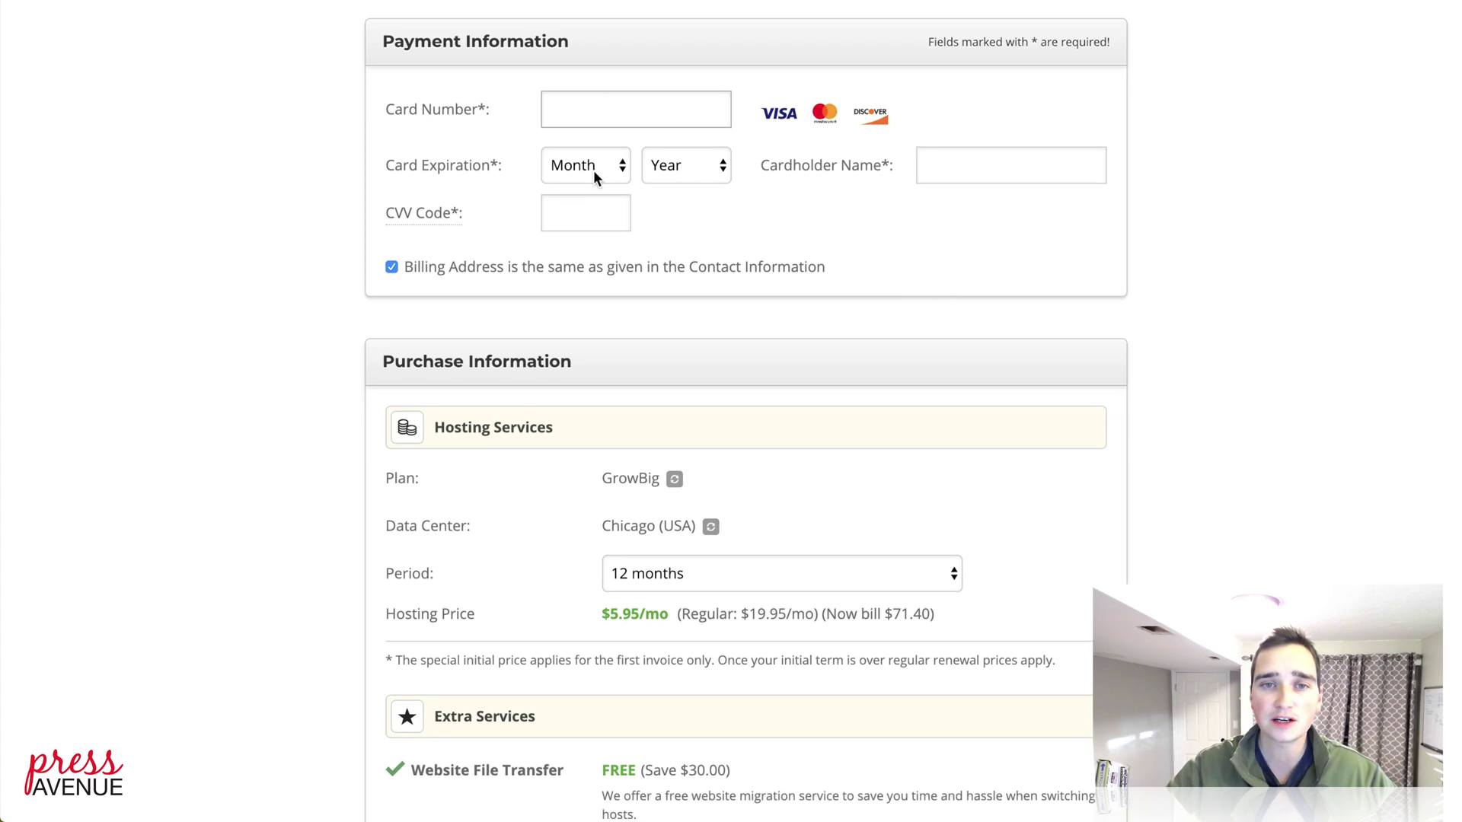
left_click(972, 170)
scroll(582, 235, "down", 1)
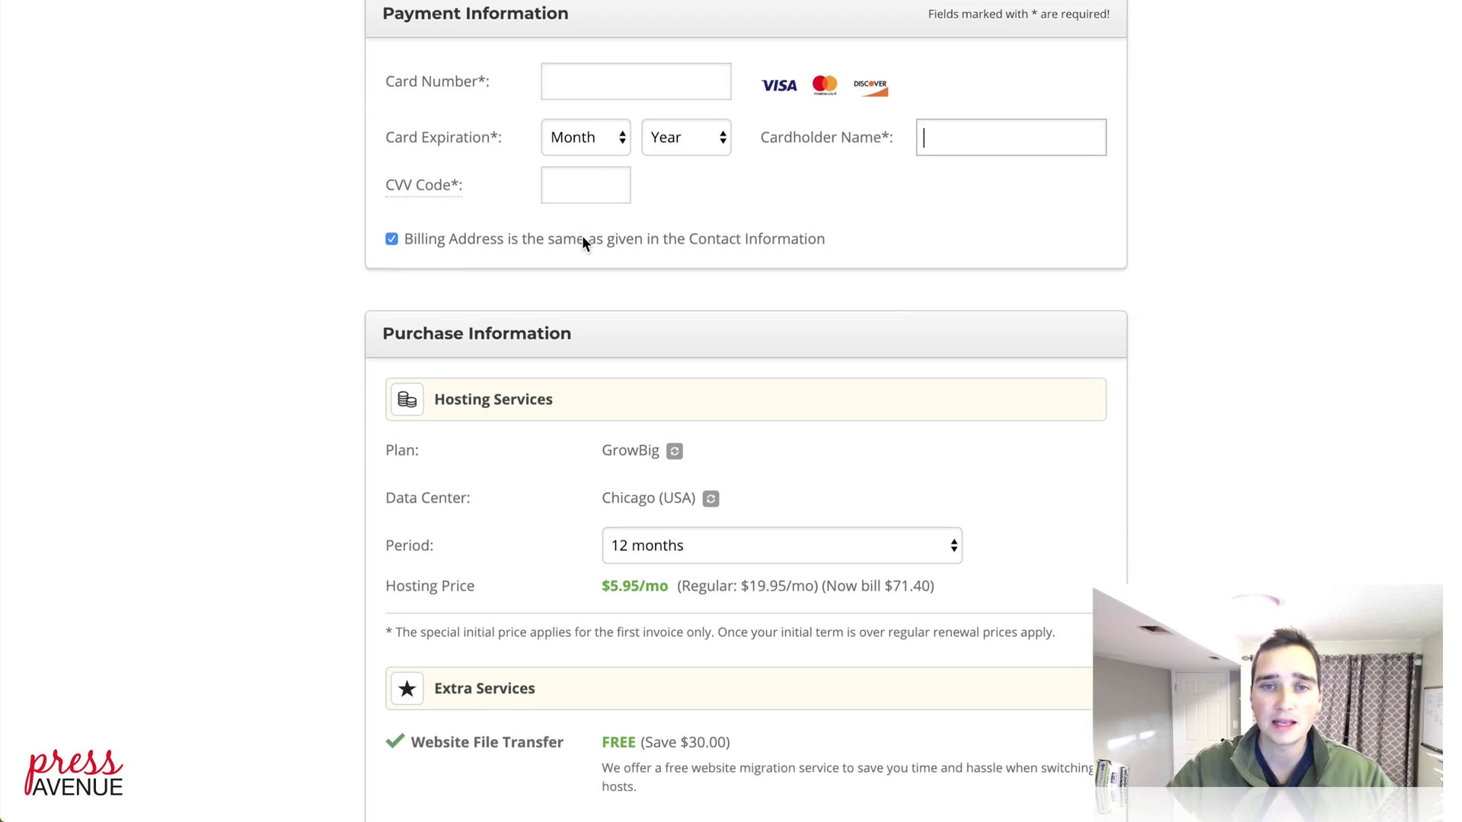
Switch the hosting plan to GoGeek, then back to GrowBig.
scroll(809, 275, "down", 3)
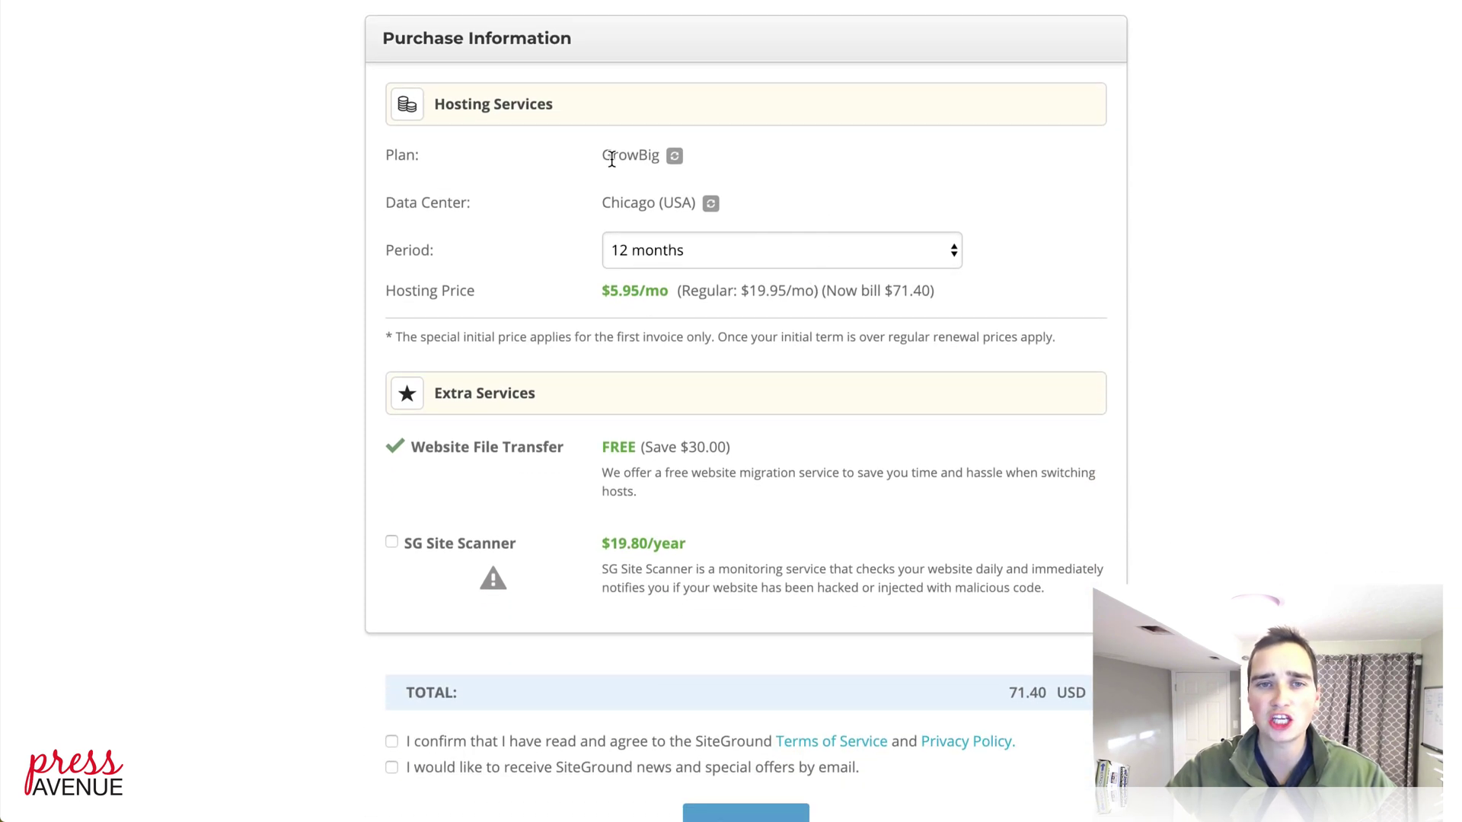
left_click(677, 156)
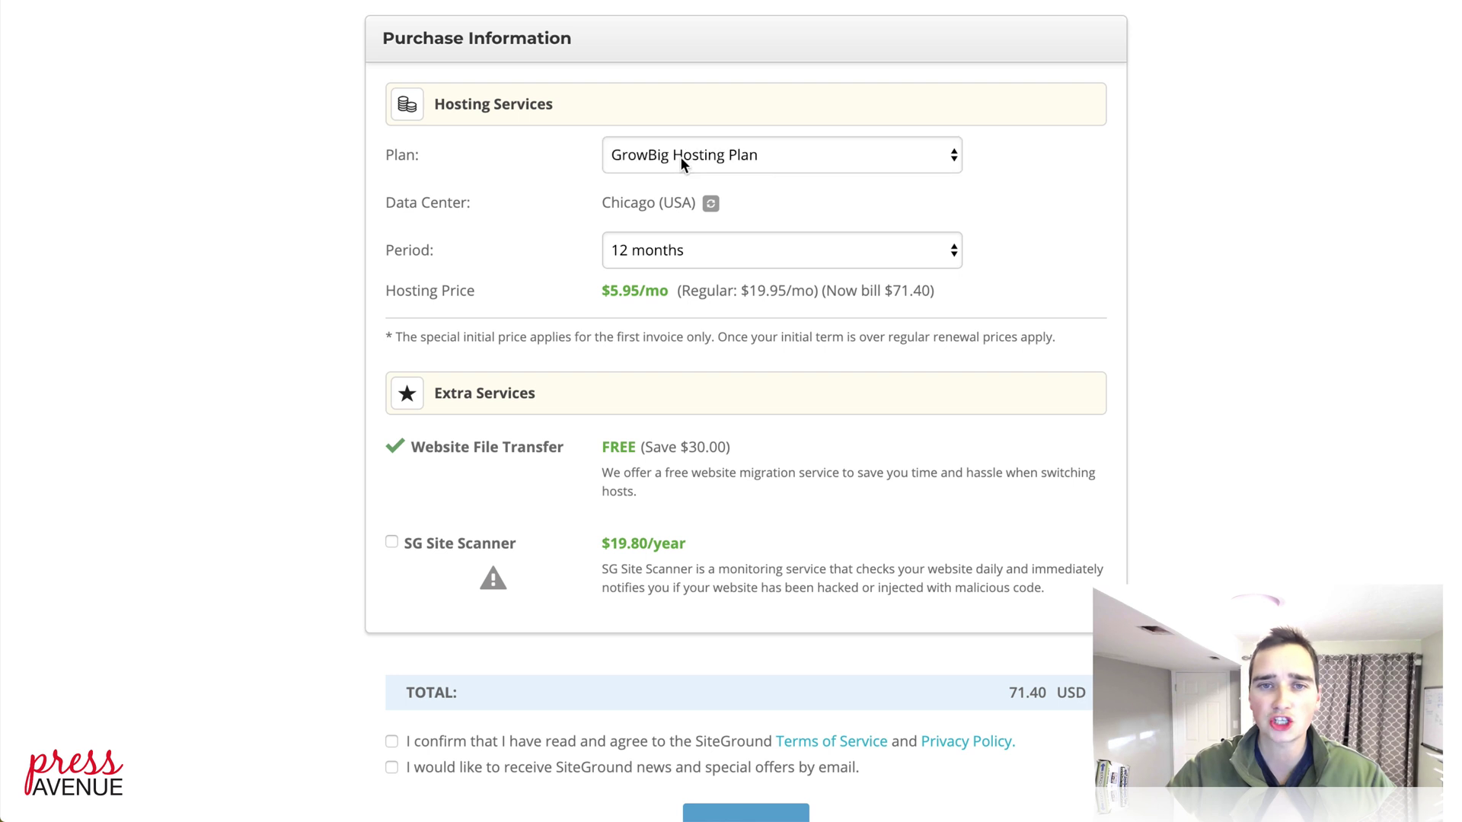
left_click(790, 160)
left_click(792, 172)
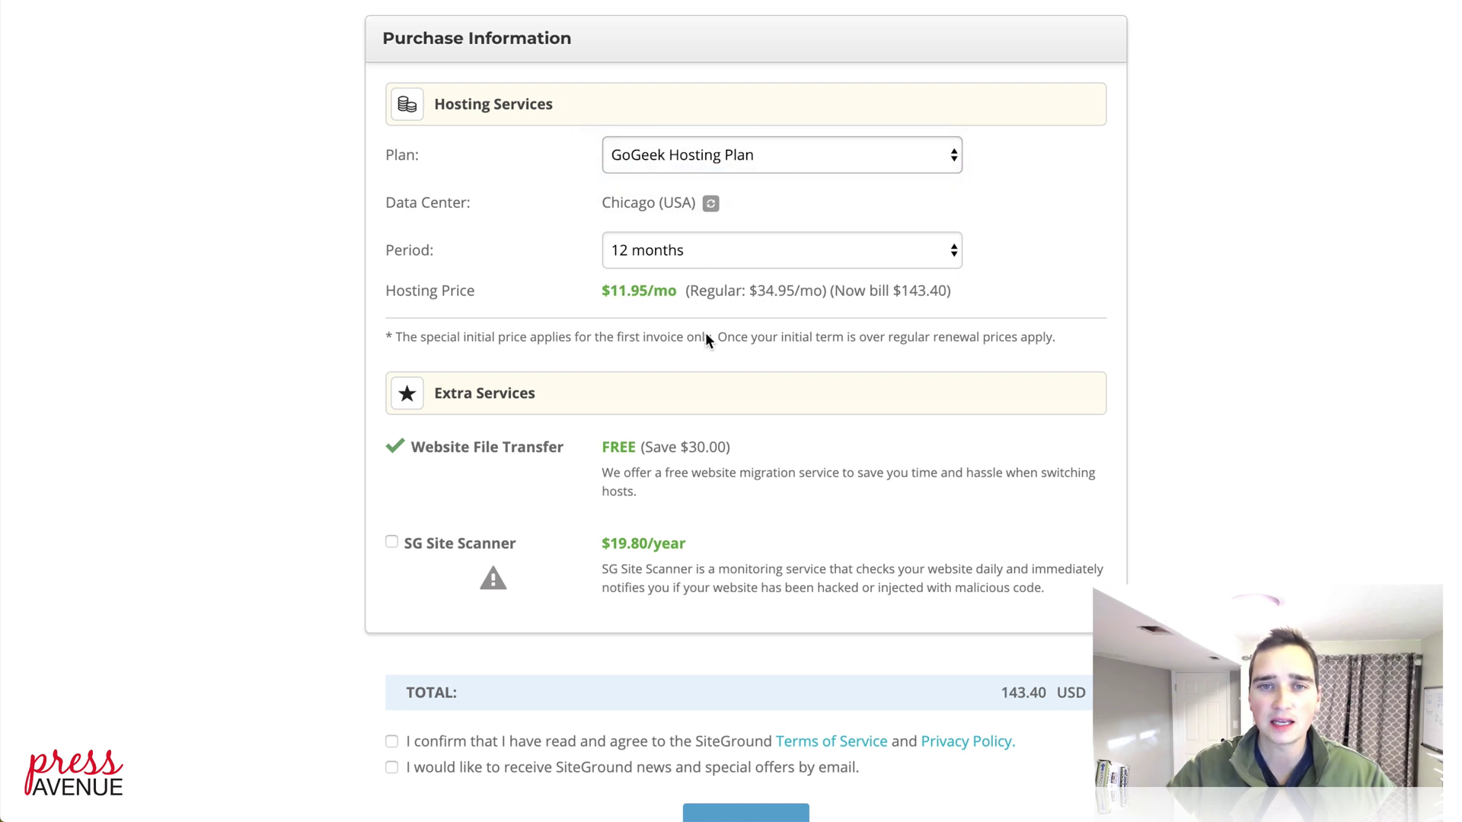
left_click(696, 157)
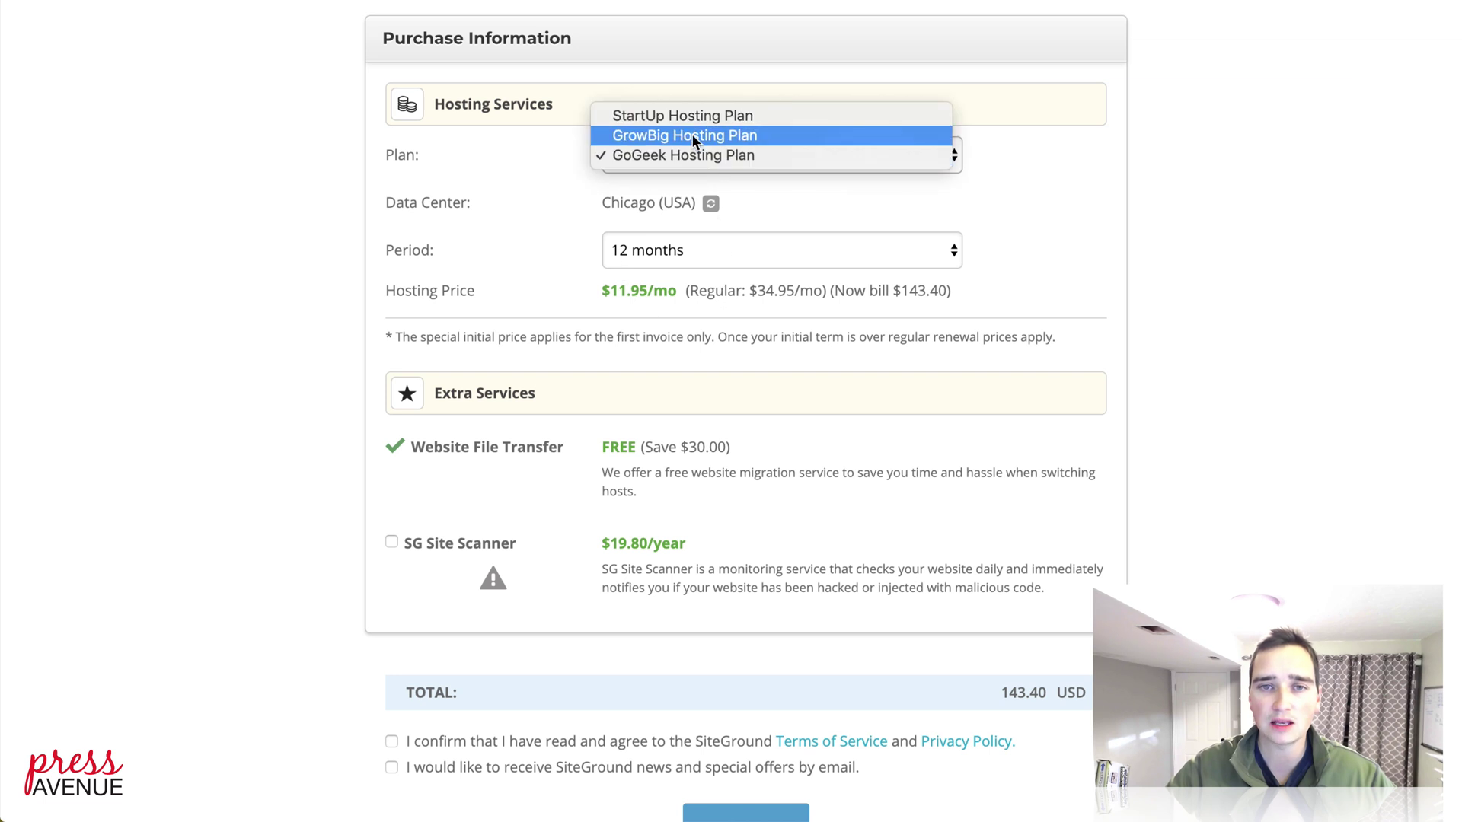
left_click(692, 135)
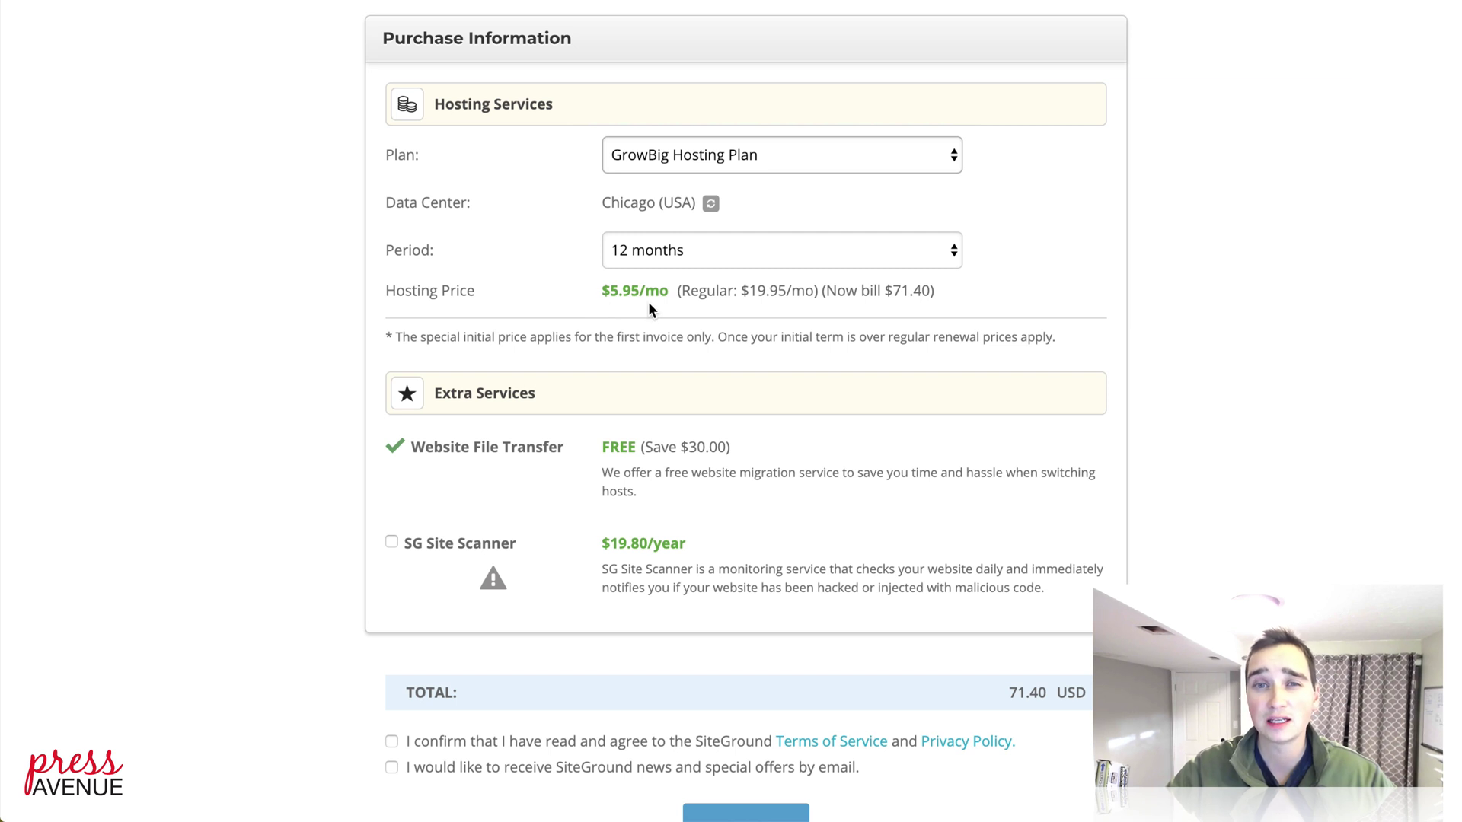
Set the billing period to 24, then 36 months, totalling 214.20 USD.
left_click(725, 248)
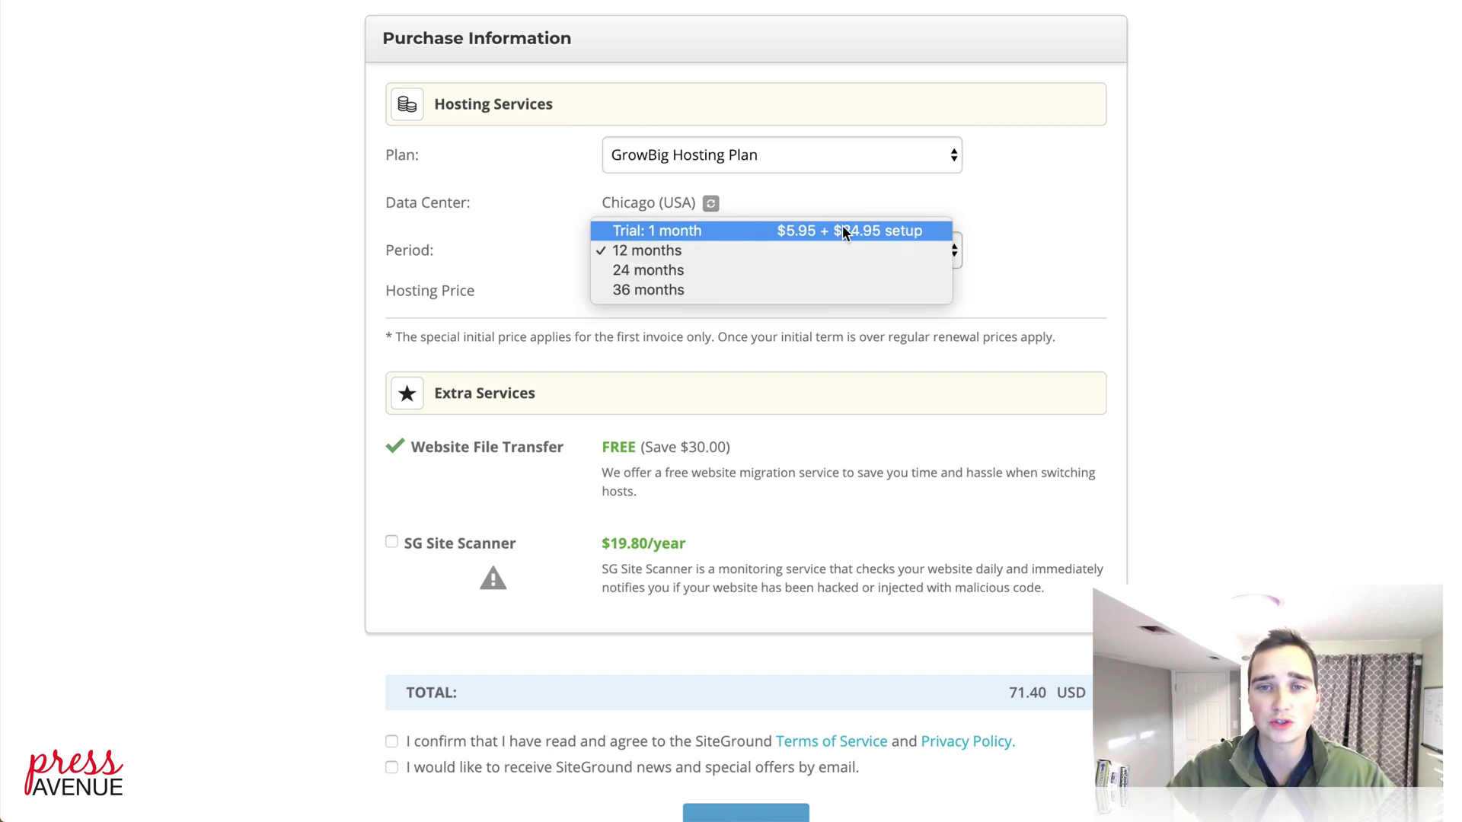
left_click(844, 274)
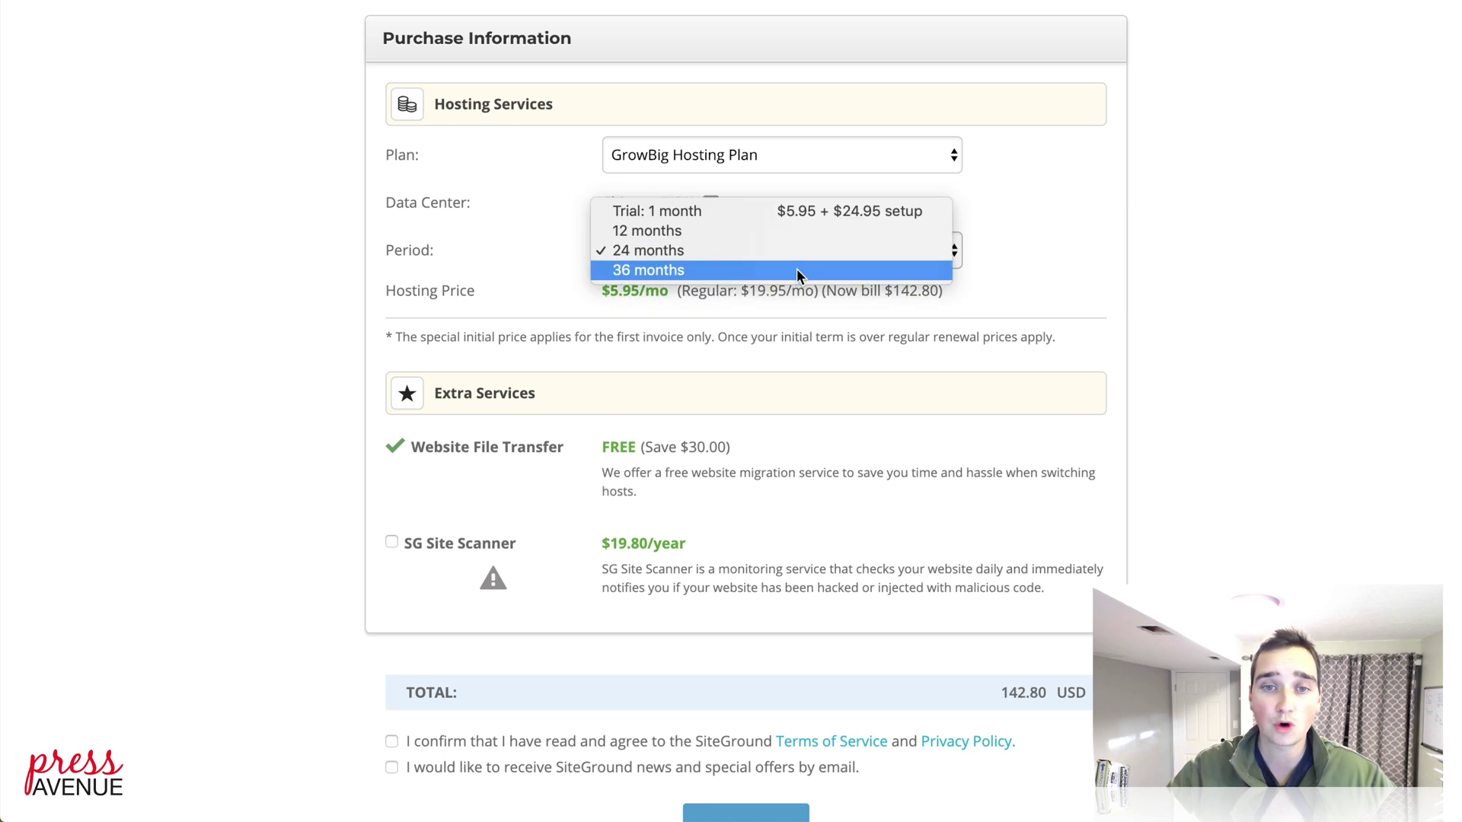
left_click(797, 270)
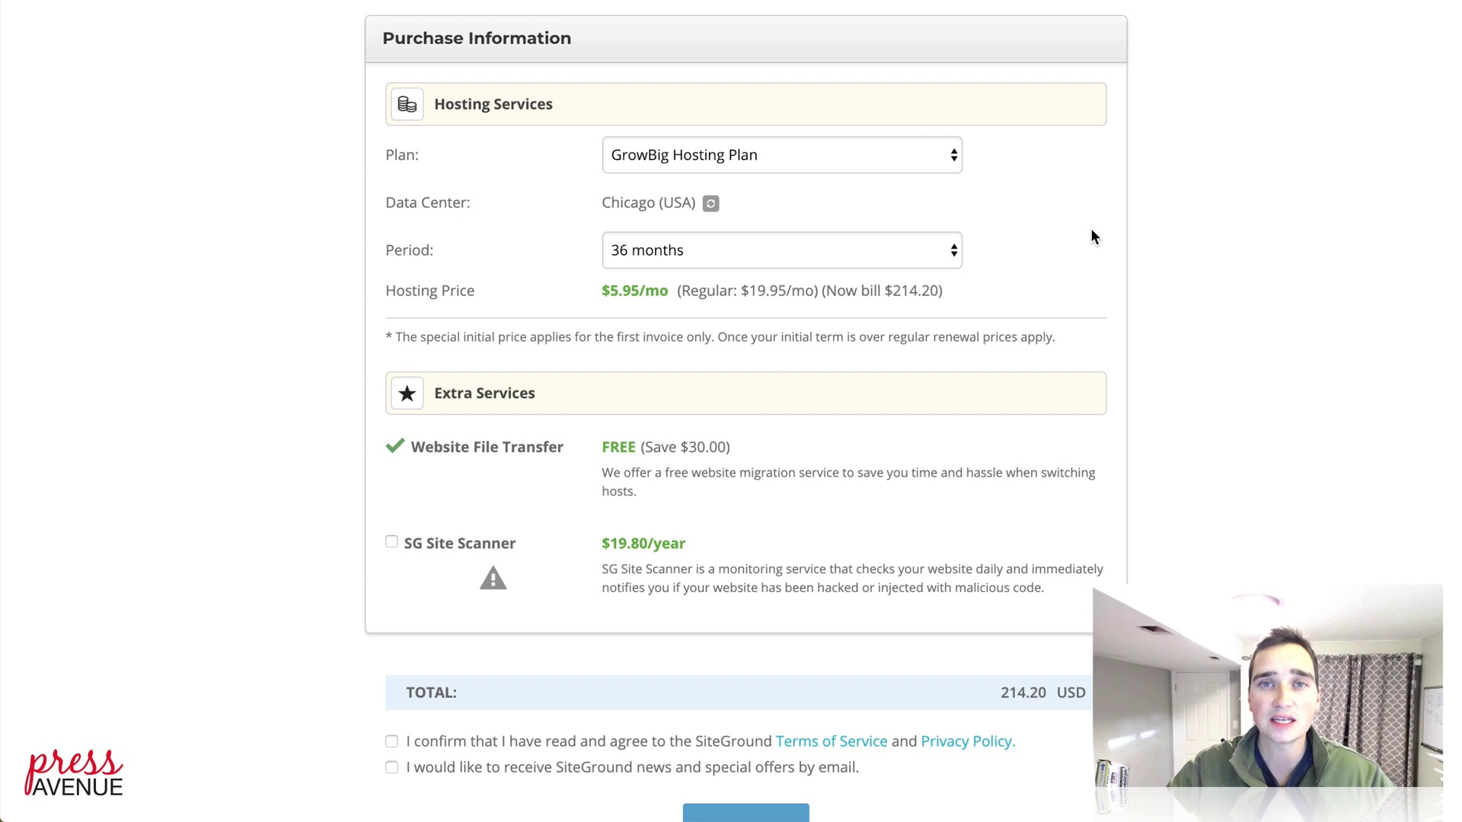
Change the order to the StartUp Hosting Plan, totalling 142.20 USD for 36 months.
scroll(1131, 240, "down", 5)
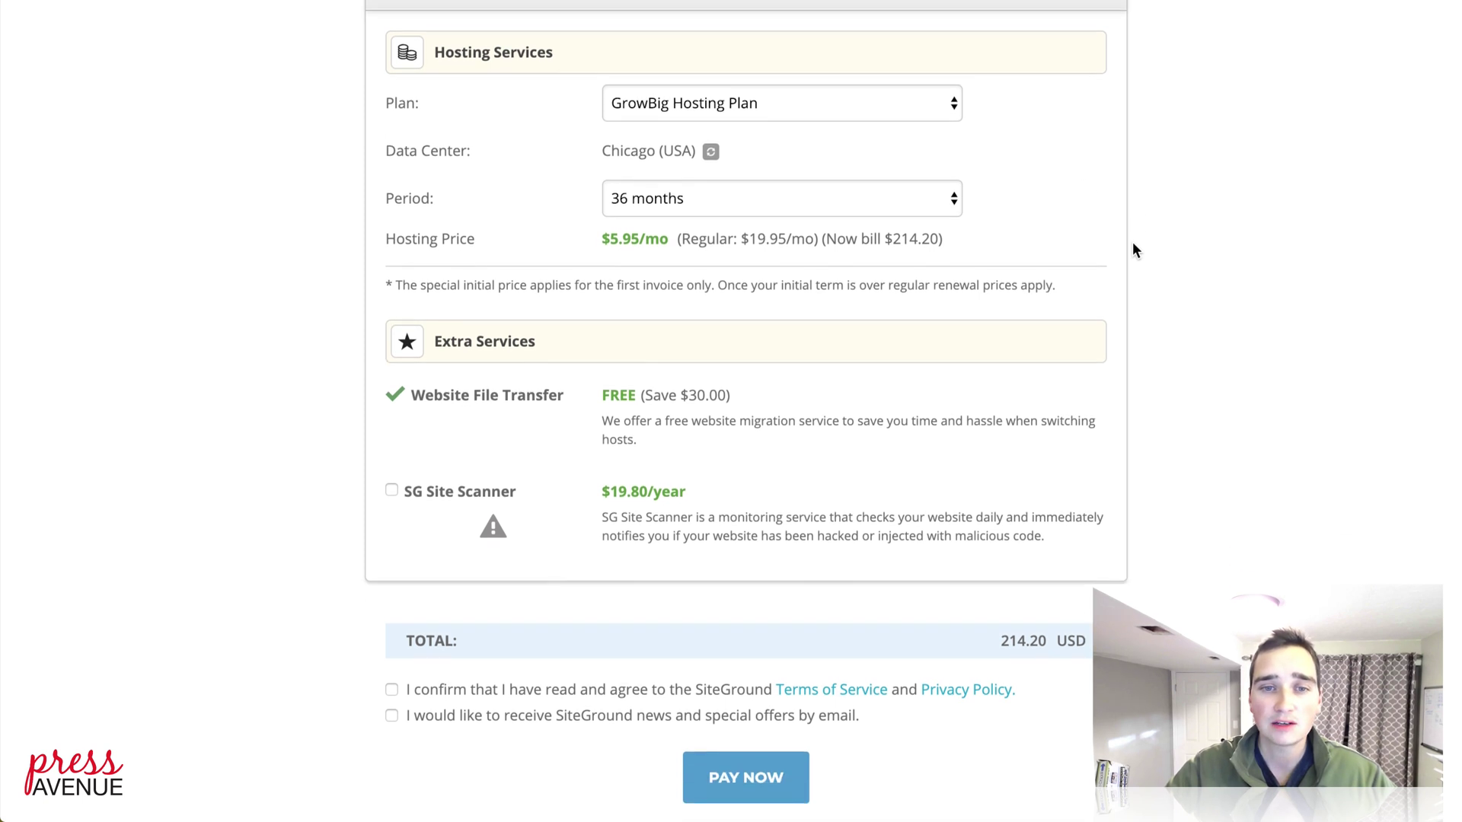
scroll(931, 217, "up", 3)
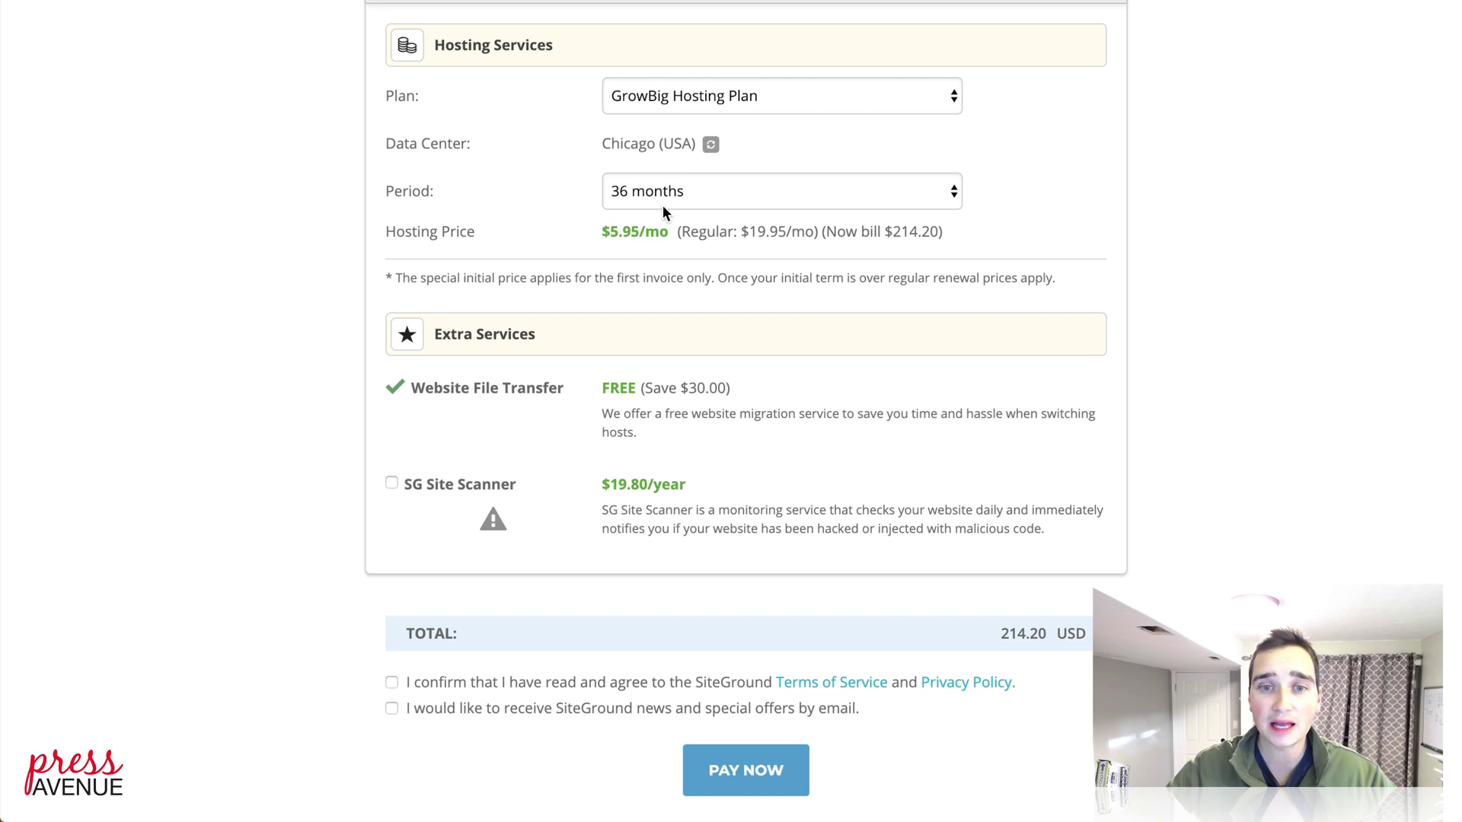
left_click(771, 94)
left_click(768, 76)
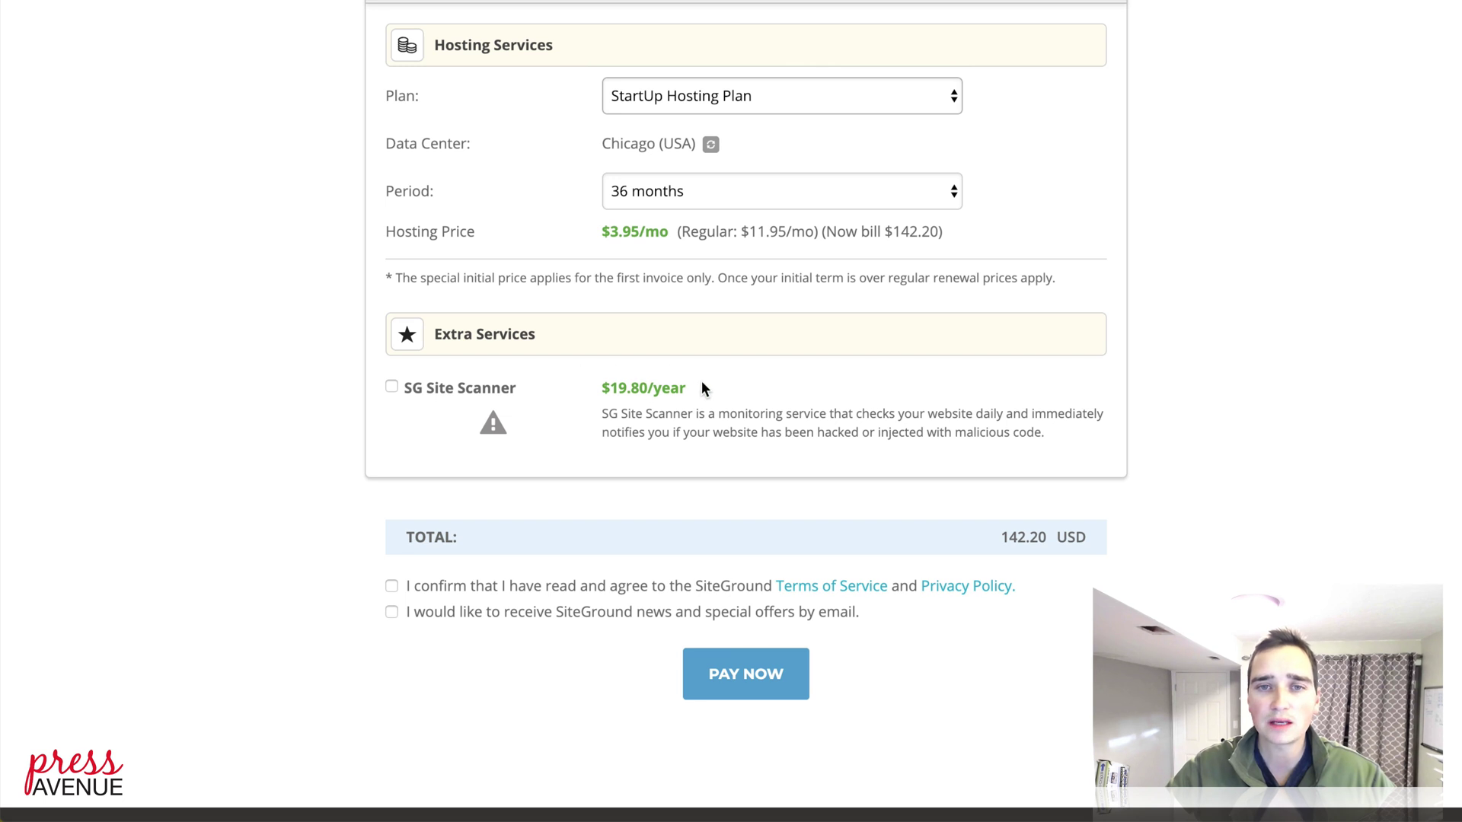
scroll(864, 378, "down", 3)
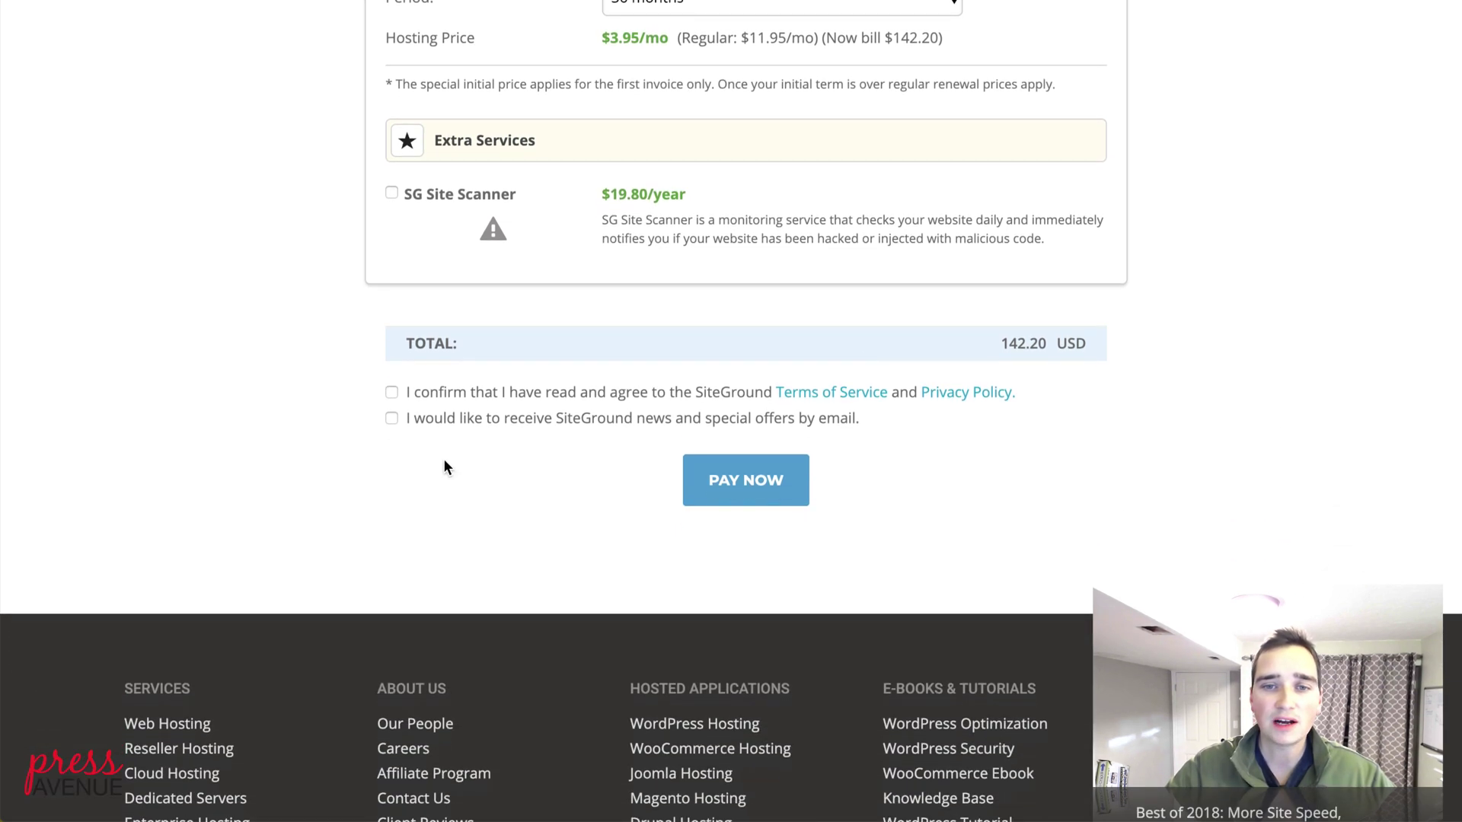